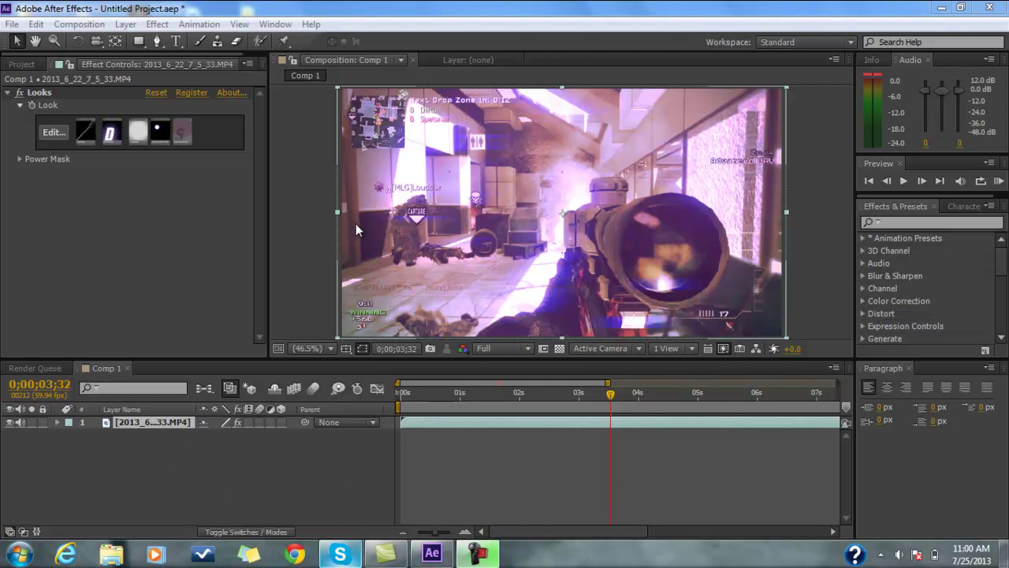
Step: Compare the clip with the Looks effect disabled and enabled, and open the effect's look editor
left_click(24, 97)
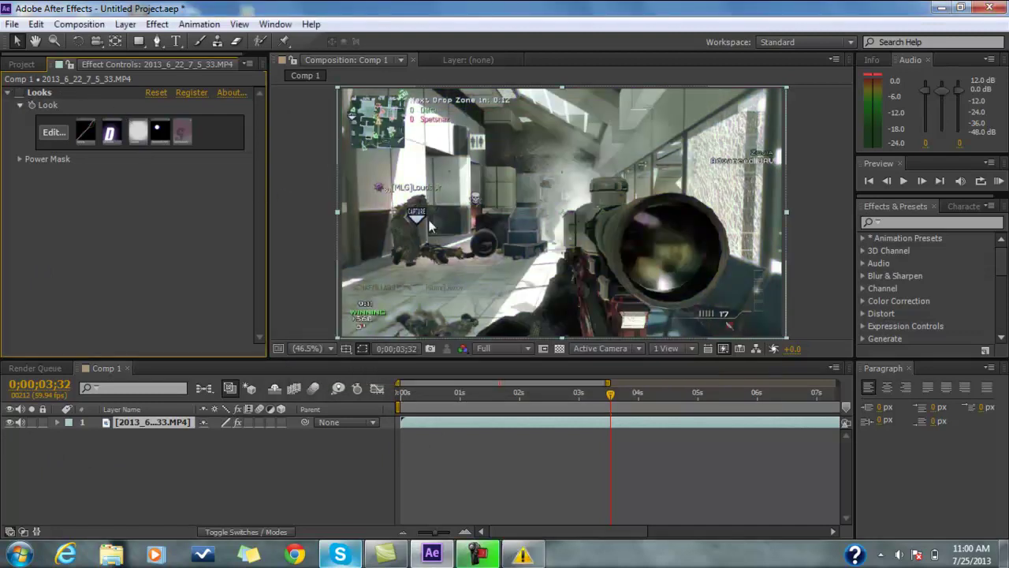
left_click(18, 92)
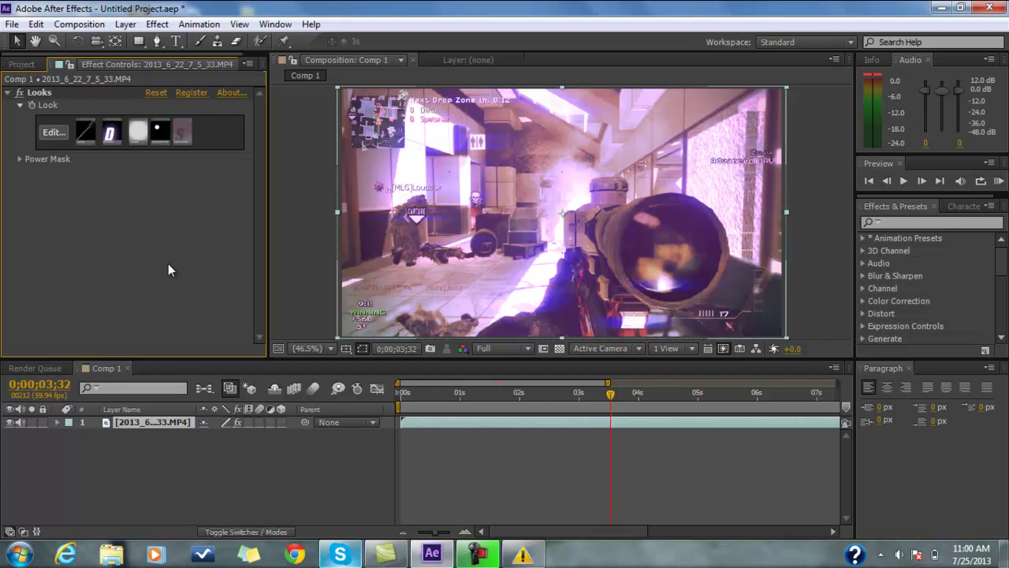
left_click(52, 132)
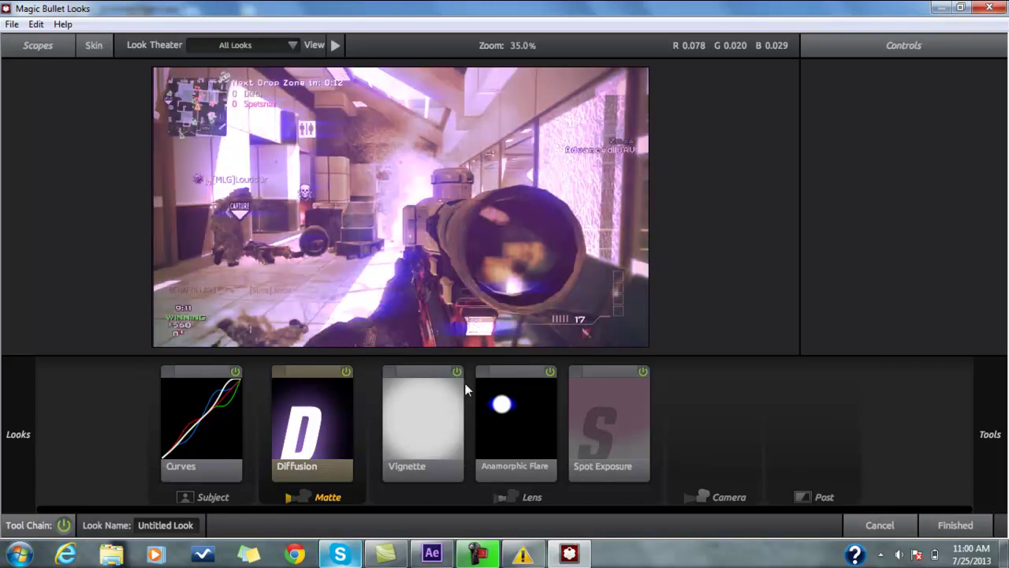
Step: Browse the preset looks in the 100 subs and Sync Fritz CC Pack collections
mouse_move(3, 283)
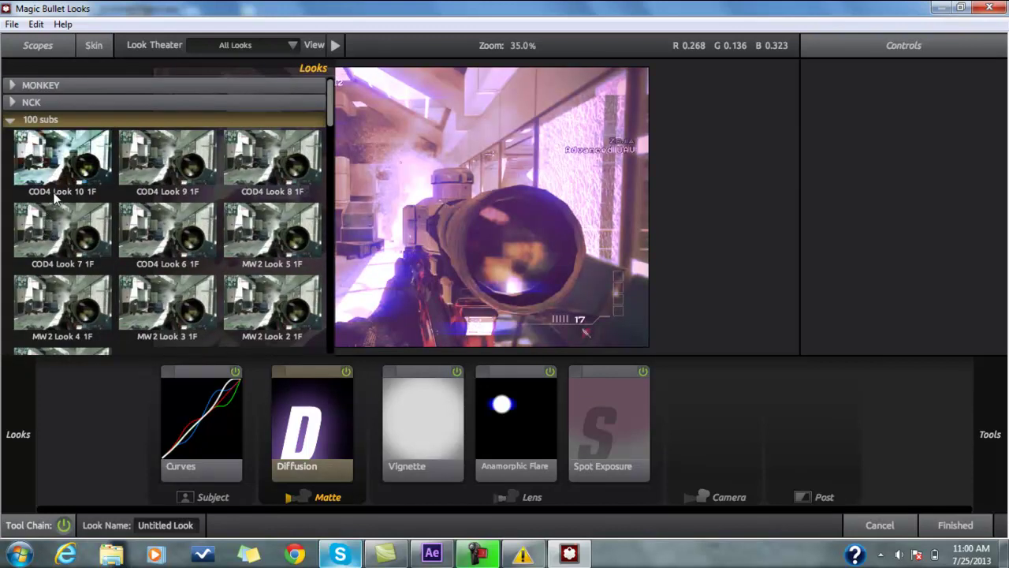
scroll(165, 232, "down", 3)
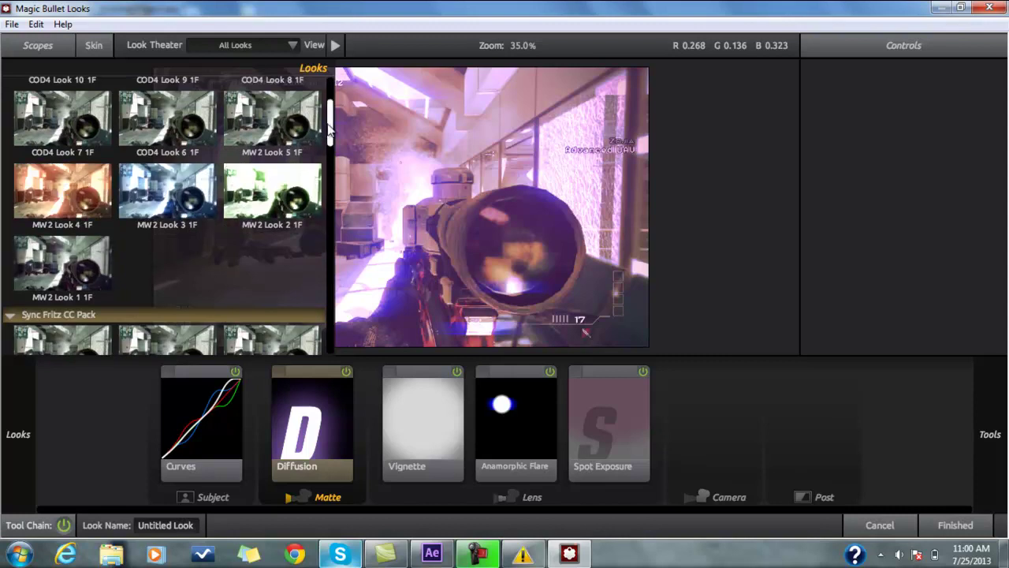
scroll(330, 130, "up", 2)
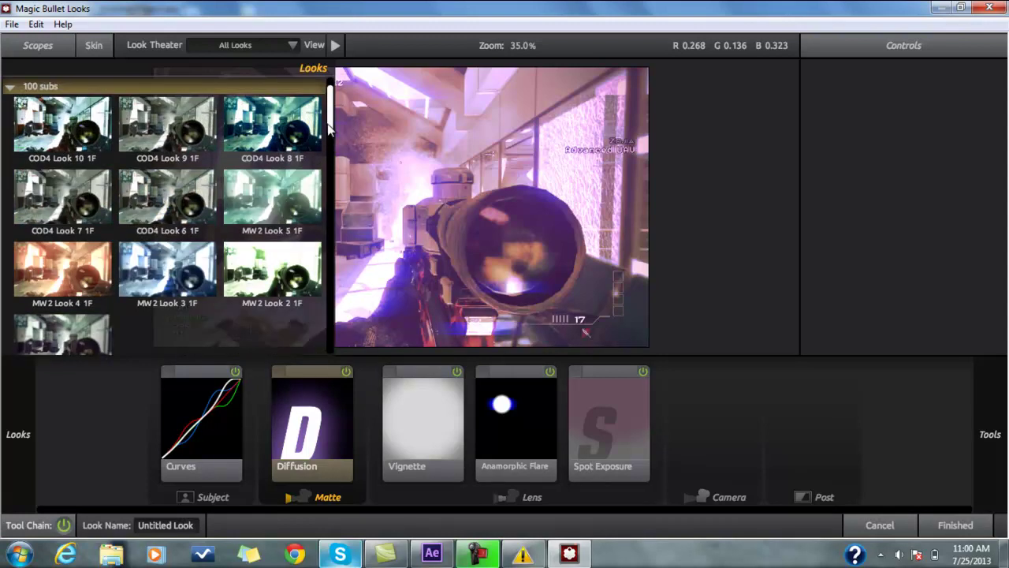
left_click_drag(329, 130, 436, 119)
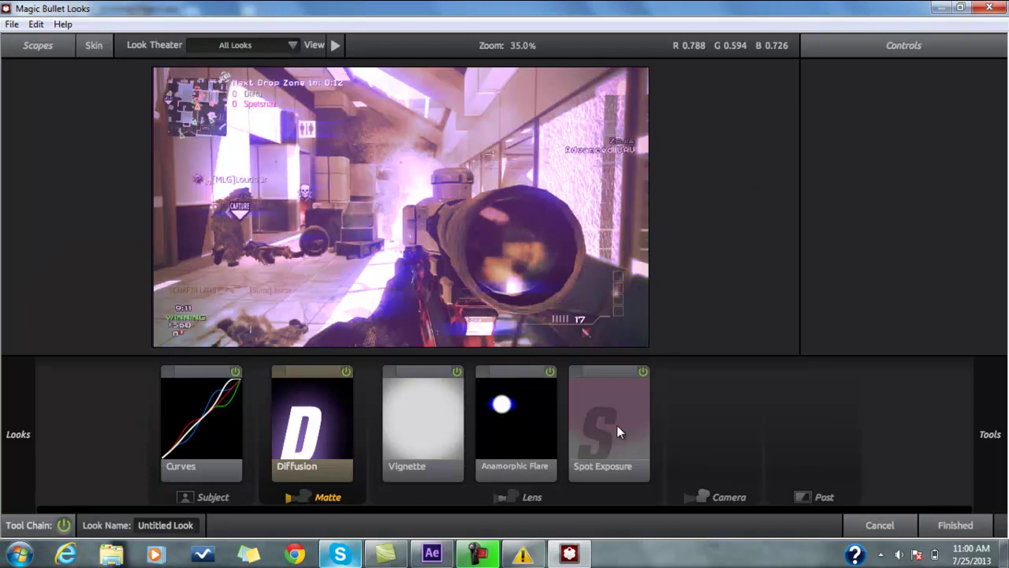
Step: Delete Spot Exposure, Anamorphic Flare, Vignette, Diffusion and Curves from the tool chain
left_click(616, 425)
key("Delete")
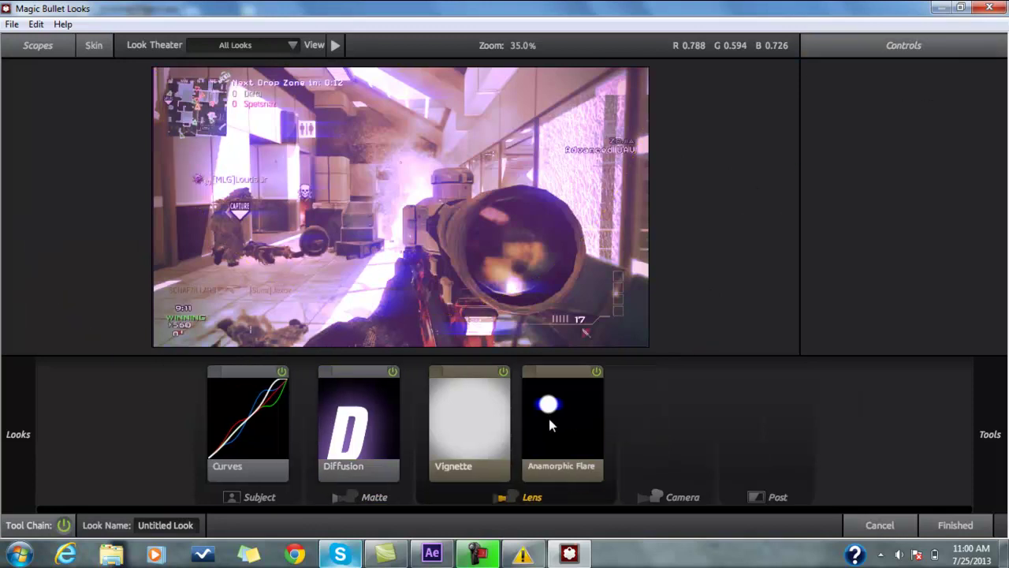
left_click(551, 421)
key("Delete")
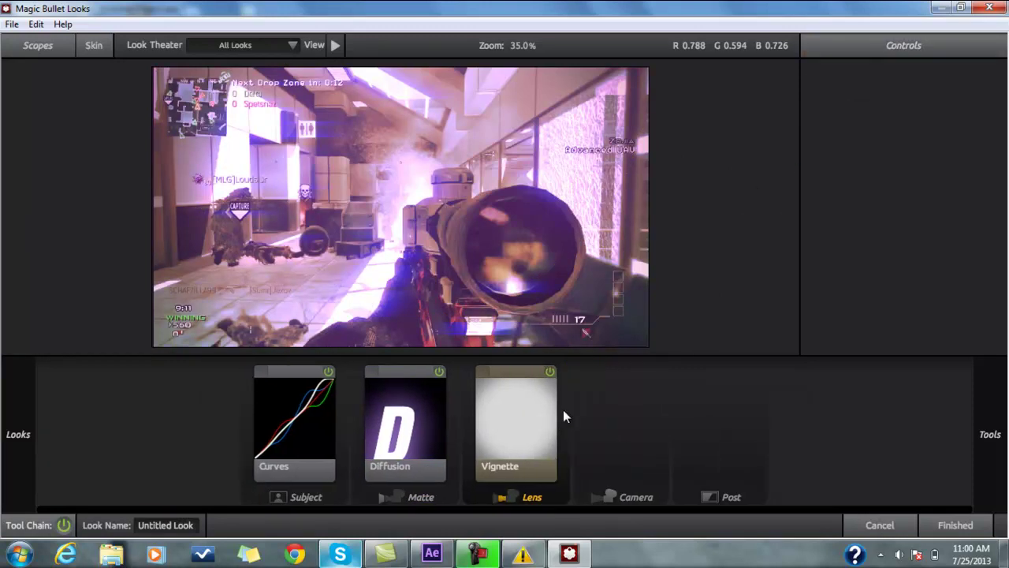
left_click(543, 421)
key("Delete")
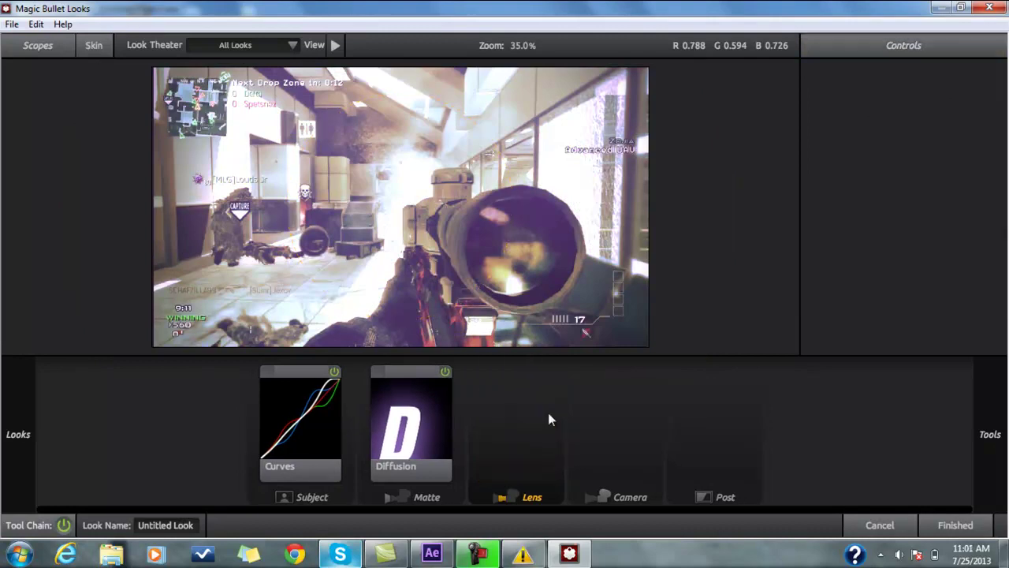
left_click(401, 420)
key("Delete")
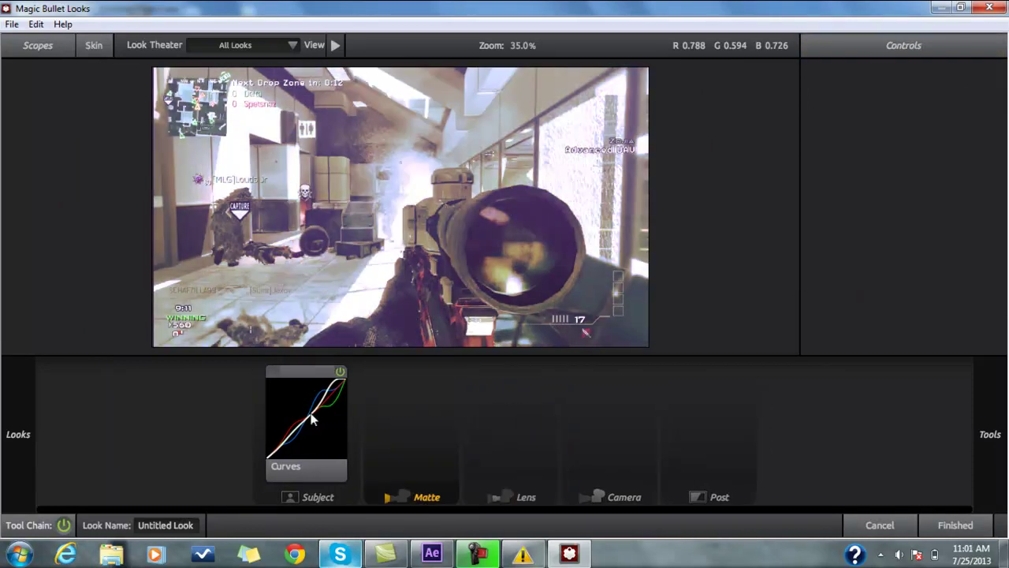
left_click(302, 420)
key("Delete")
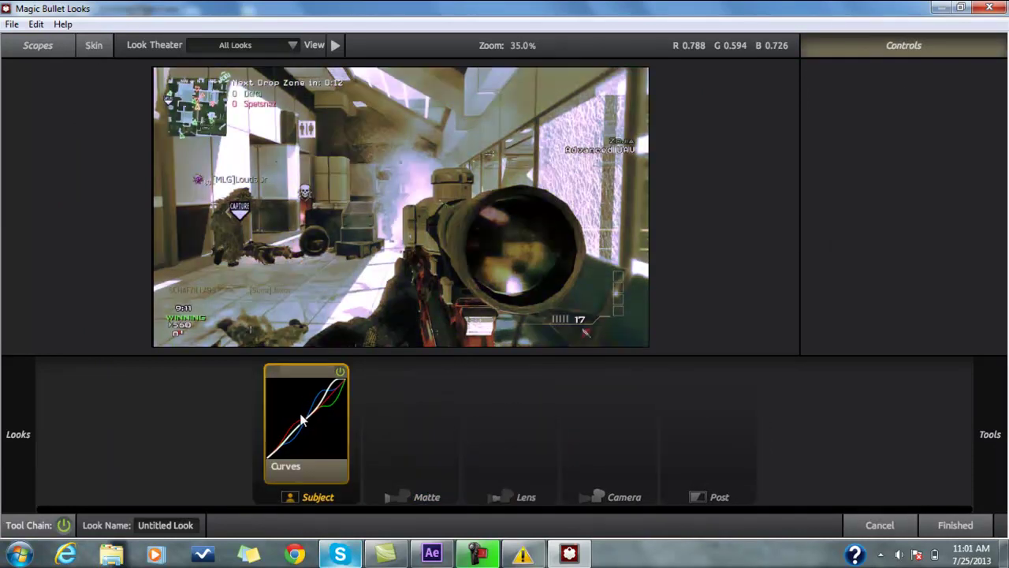
Step: Look through the tools offered for the Subject, Matte, Lens and Camera stages
mouse_move(1006, 160)
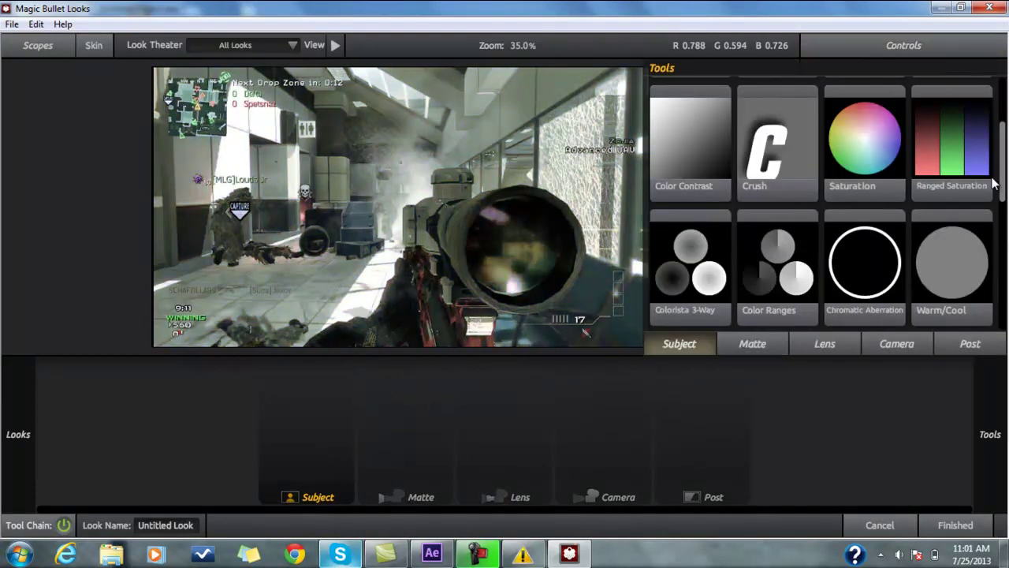
left_click(780, 340)
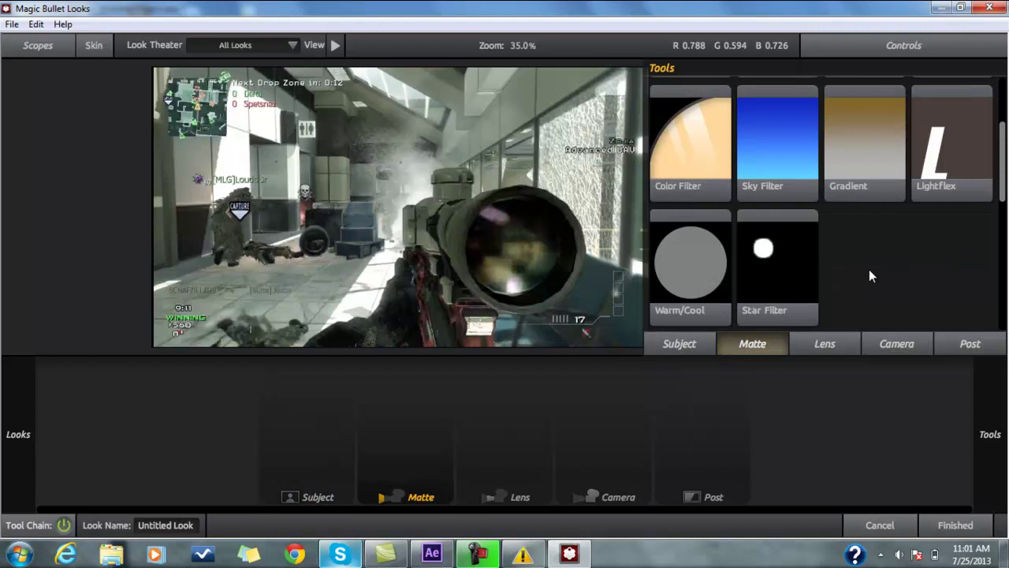
left_click(680, 343)
left_click_drag(1000, 190, 978, 290)
left_click(753, 344)
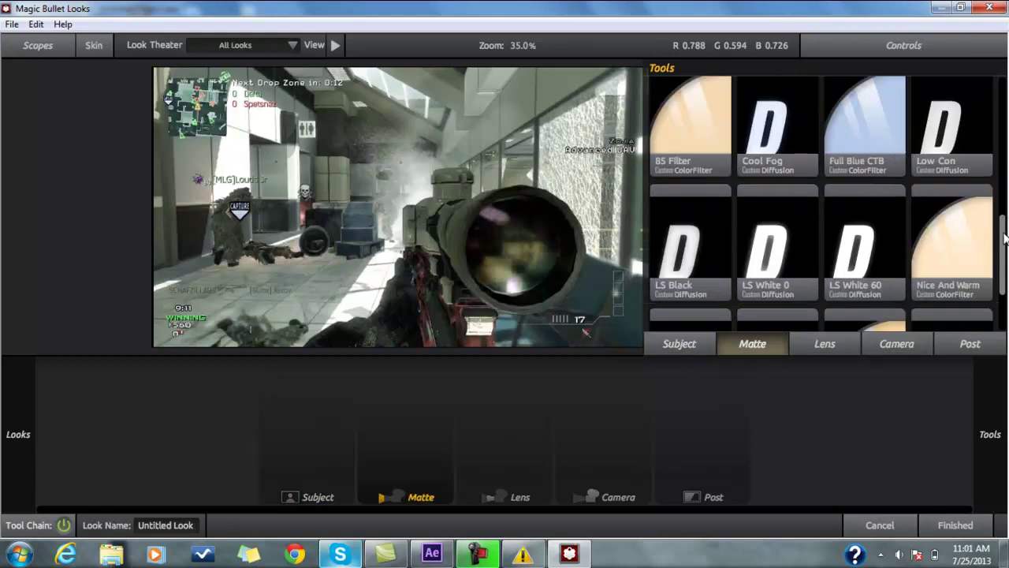
left_click_drag(1001, 243, 991, 272)
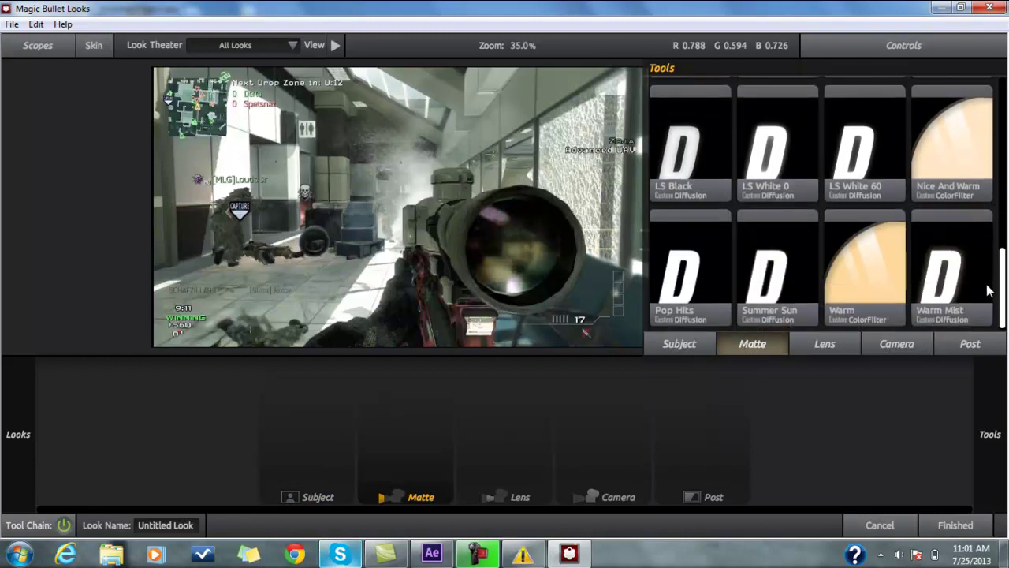
left_click(822, 344)
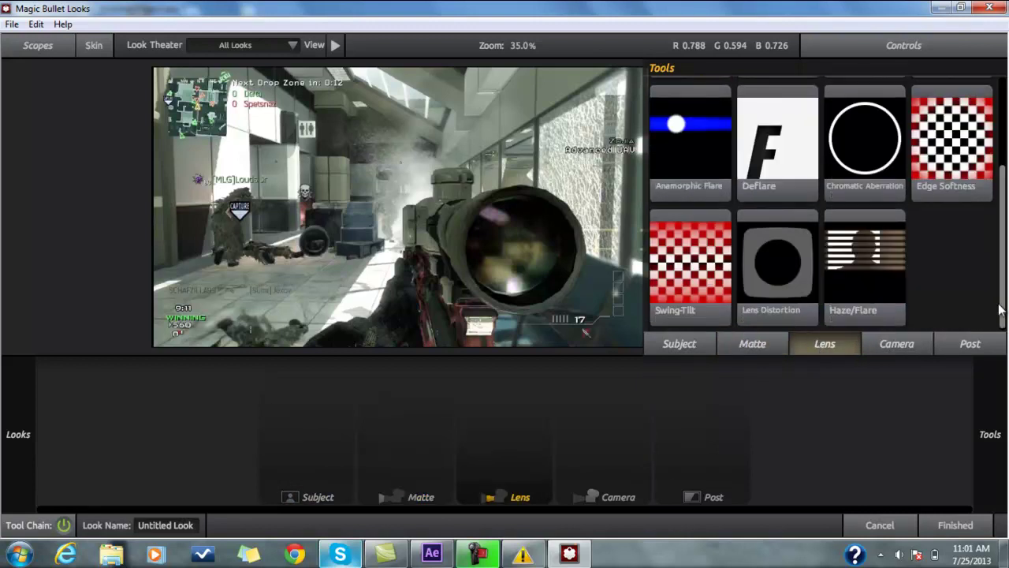
left_click_drag(1003, 303, 1002, 133)
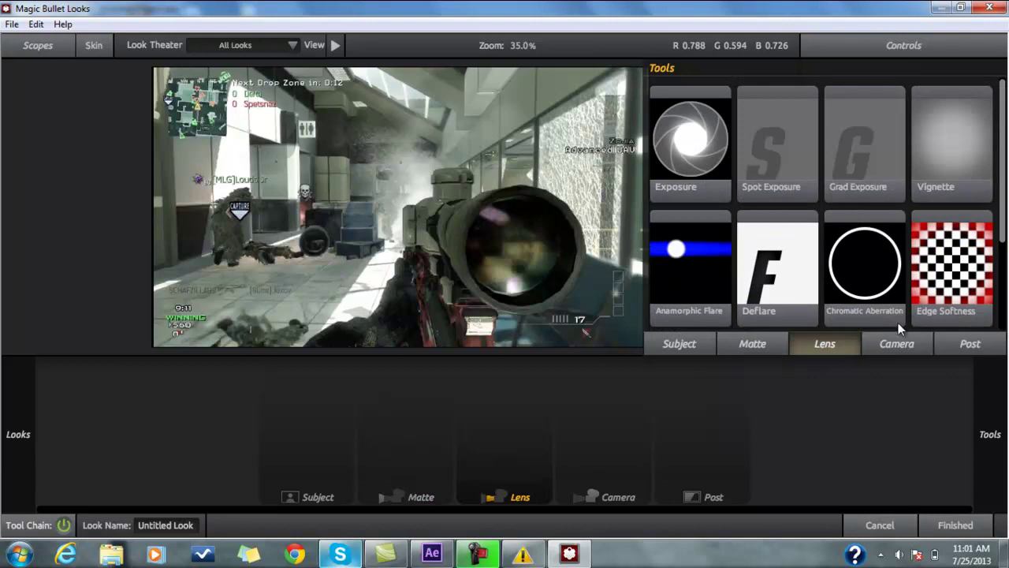
left_click(896, 343)
Step: Add a Diffusion tool to the Matte stage and set its exposure compensation to +1.20
left_click(832, 345)
left_click(751, 345)
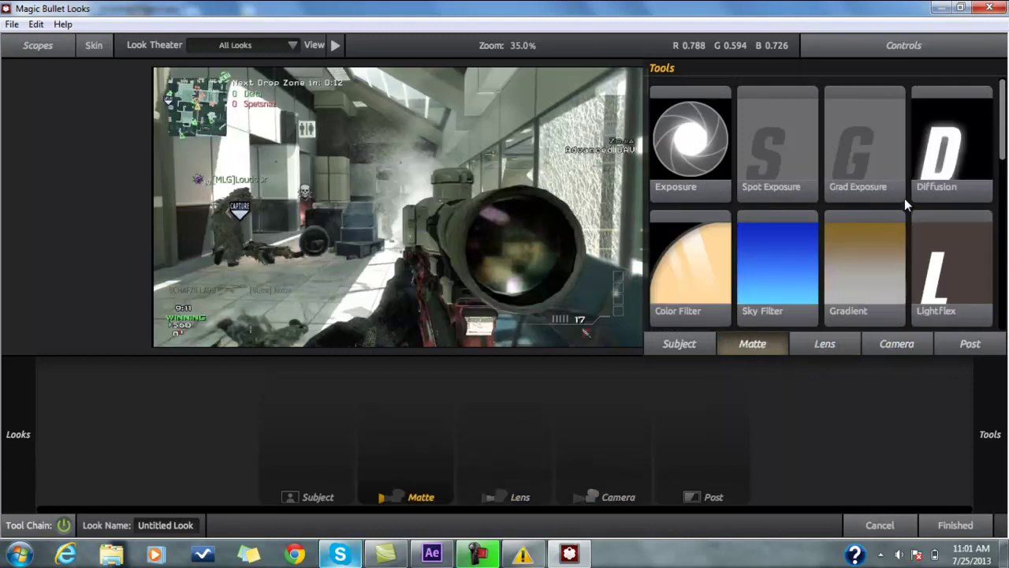
left_click_drag(856, 250, 318, 426)
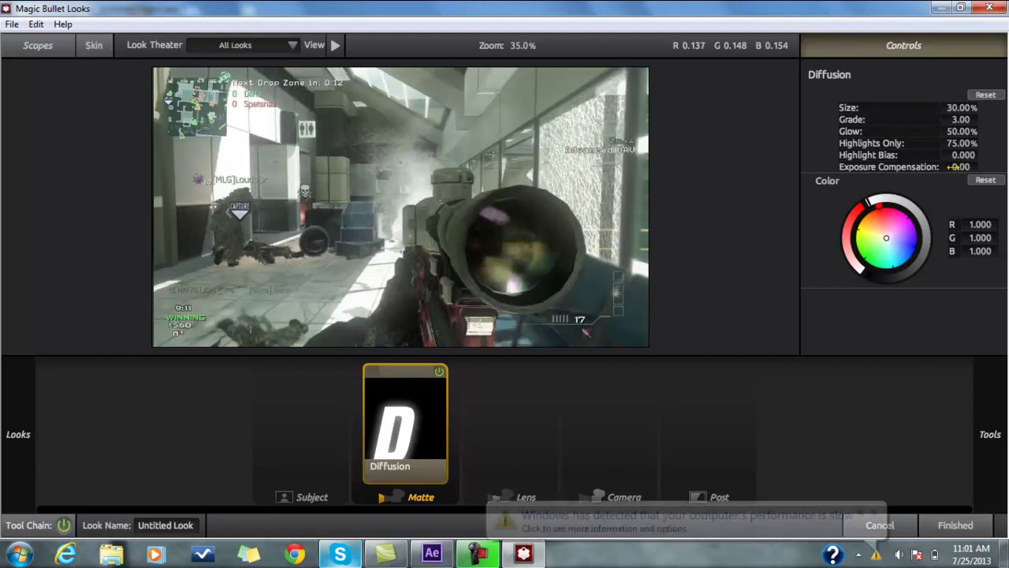
left_click_drag(958, 167, 959, 166)
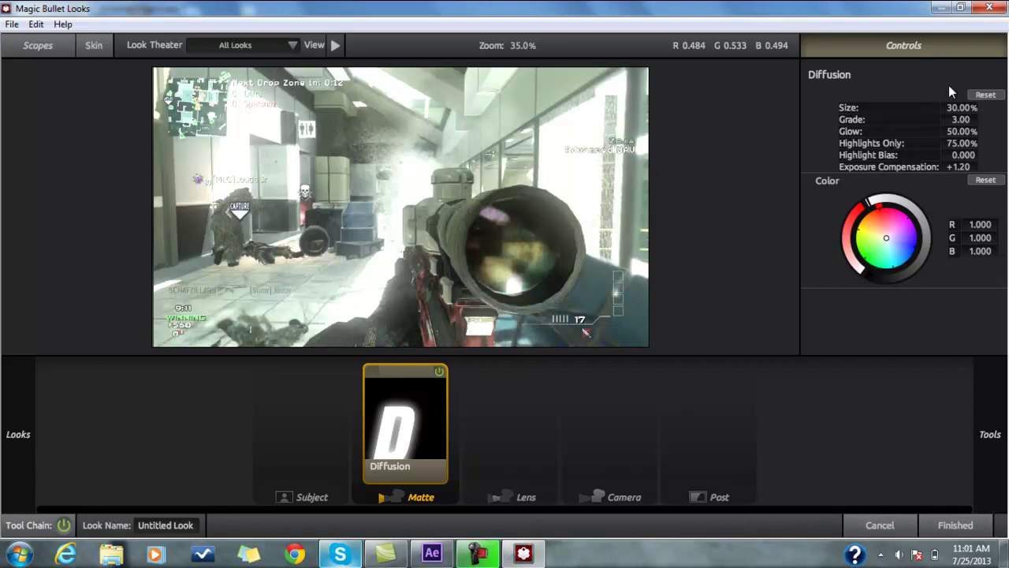
Step: Tint the diffusion light blue (R 0.075, G 0.601, B 0.999) and set its size to about 29.65%
left_click_drag(953, 103, 978, 107)
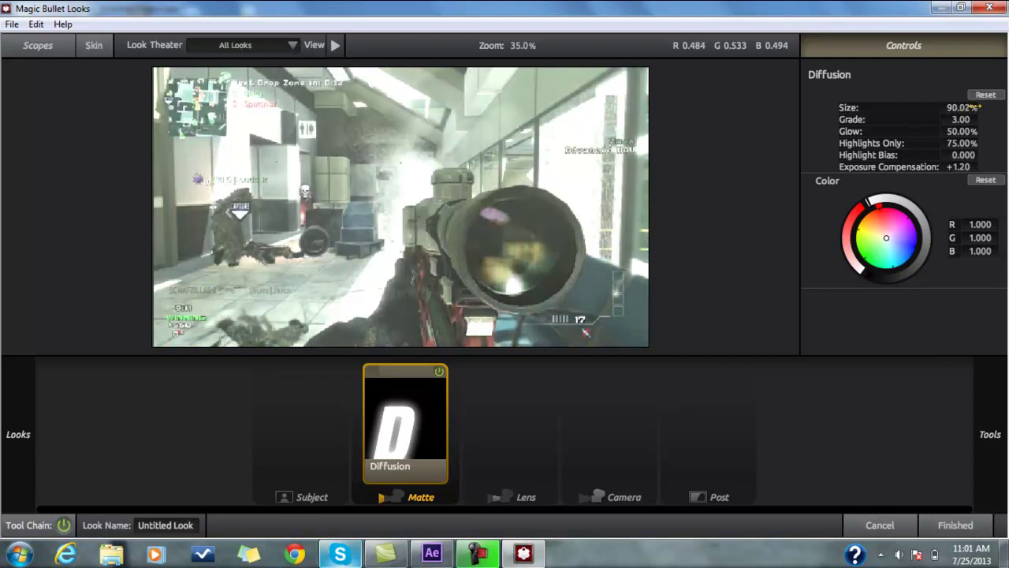
left_click(915, 242)
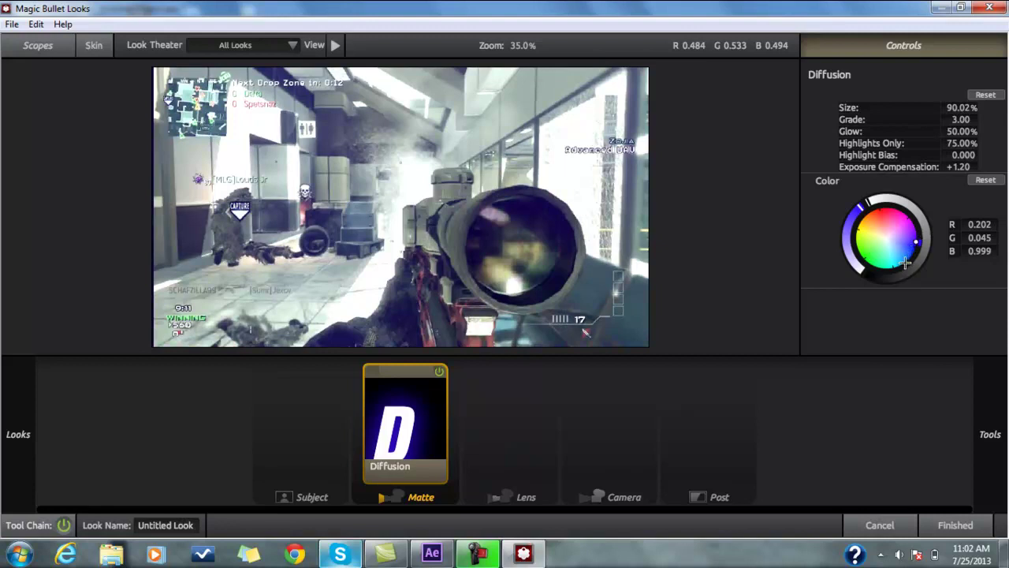
left_click(905, 262)
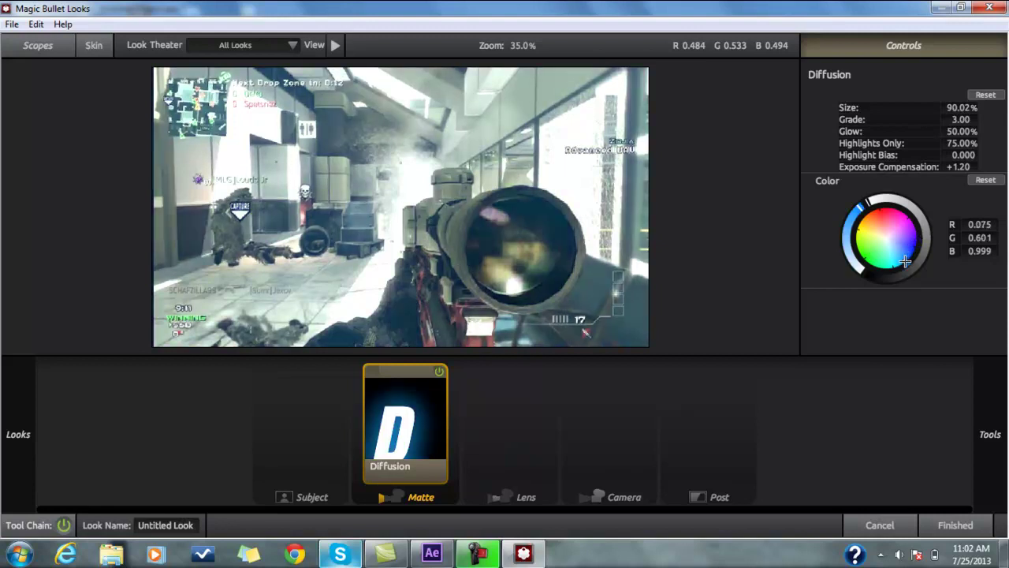
left_click_drag(955, 107, 908, 183)
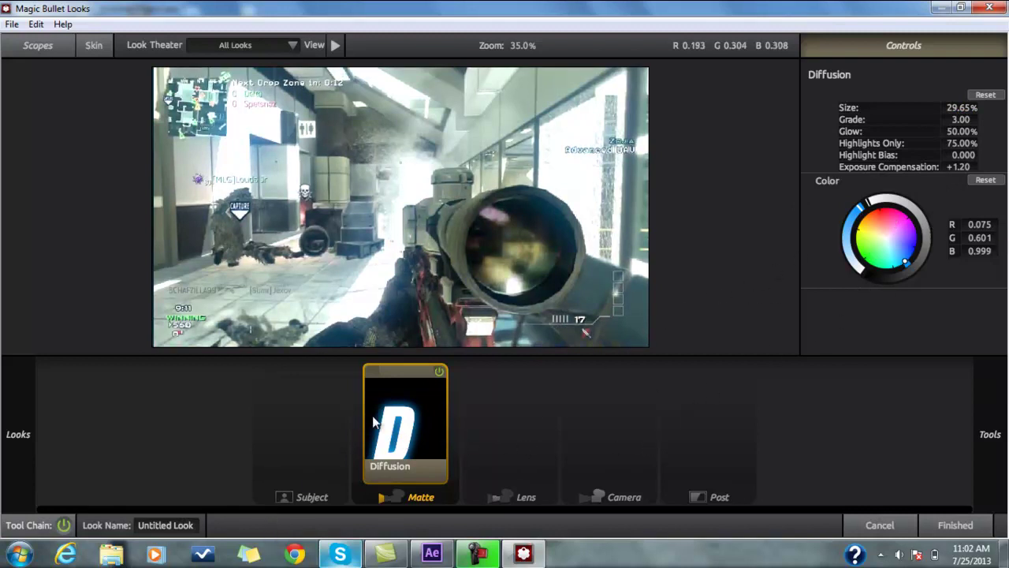
Step: Add a Vignette to the Lens stage with a radius of about 1.004 and a near-black blue color (B 0.001)
left_click(501, 443)
left_click_drag(1002, 171, 326, 442)
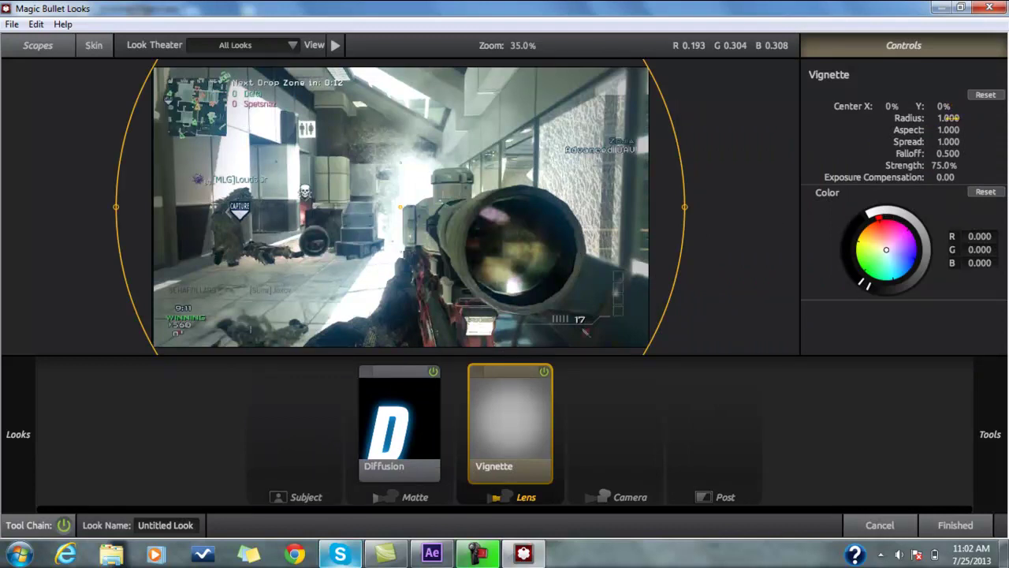
left_click_drag(944, 117, 774, 180)
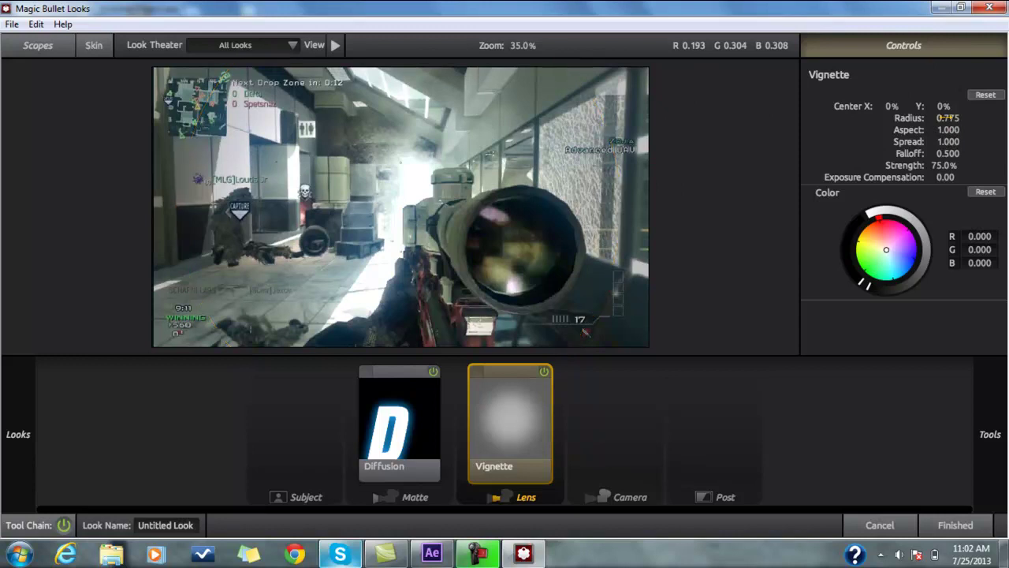
left_click_drag(945, 118, 882, 122)
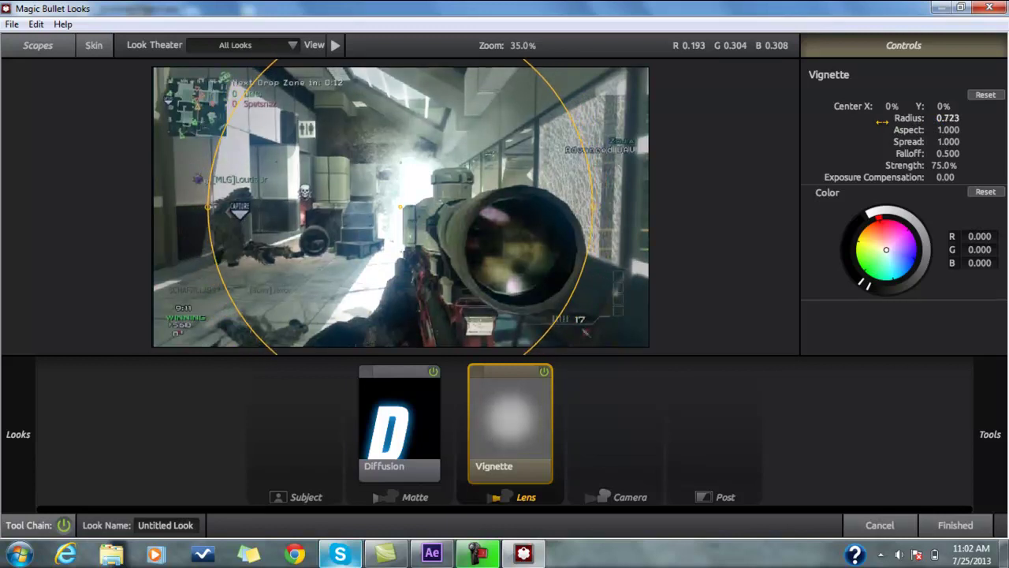
left_click_drag(882, 122, 882, 123)
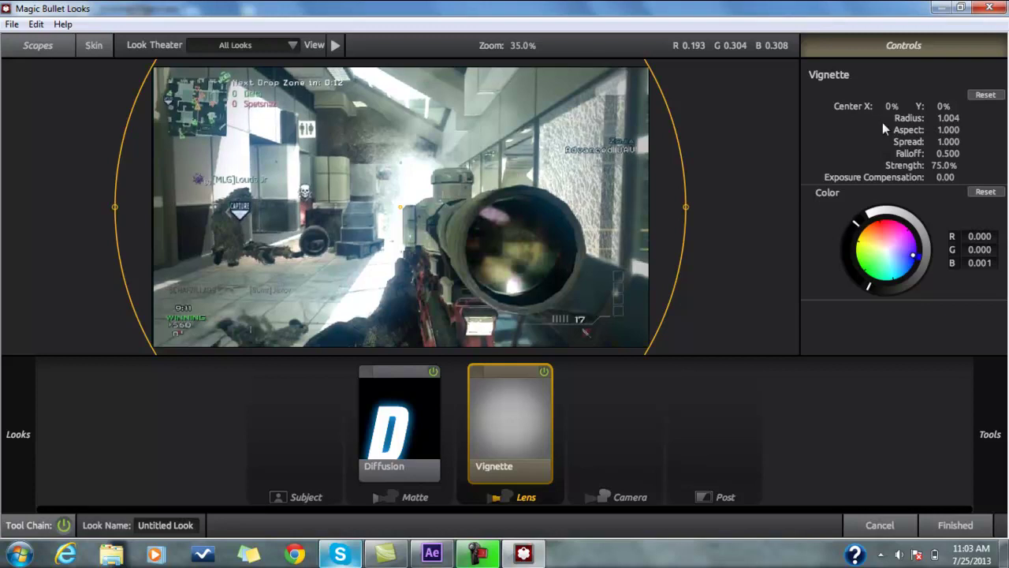
Step: Add a Spot Exposure to the Subject stage with a radius of 0.950, centered at about X -2.4%, Y -76.2%
key("Right")
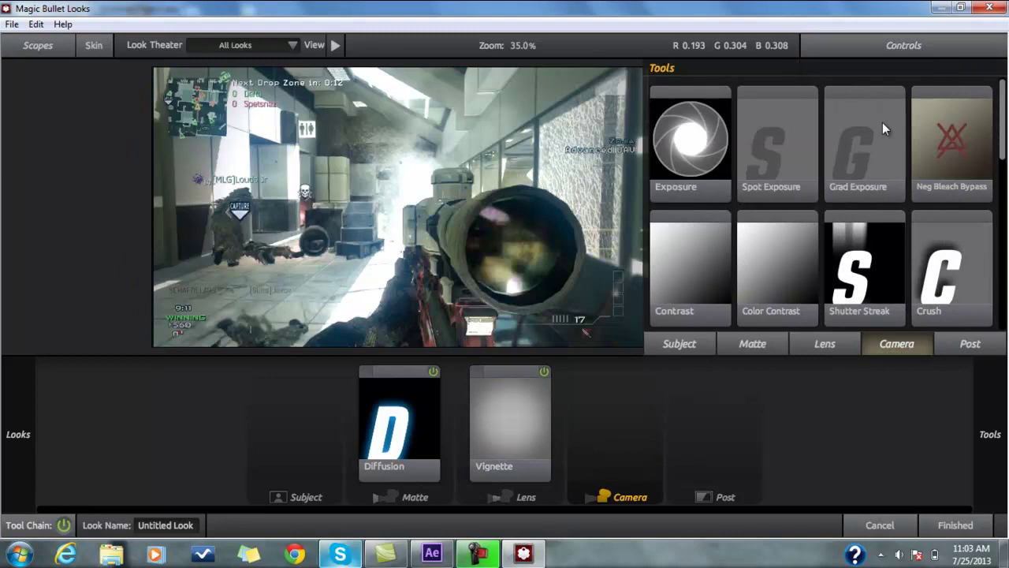
left_click_drag(781, 138, 286, 426)
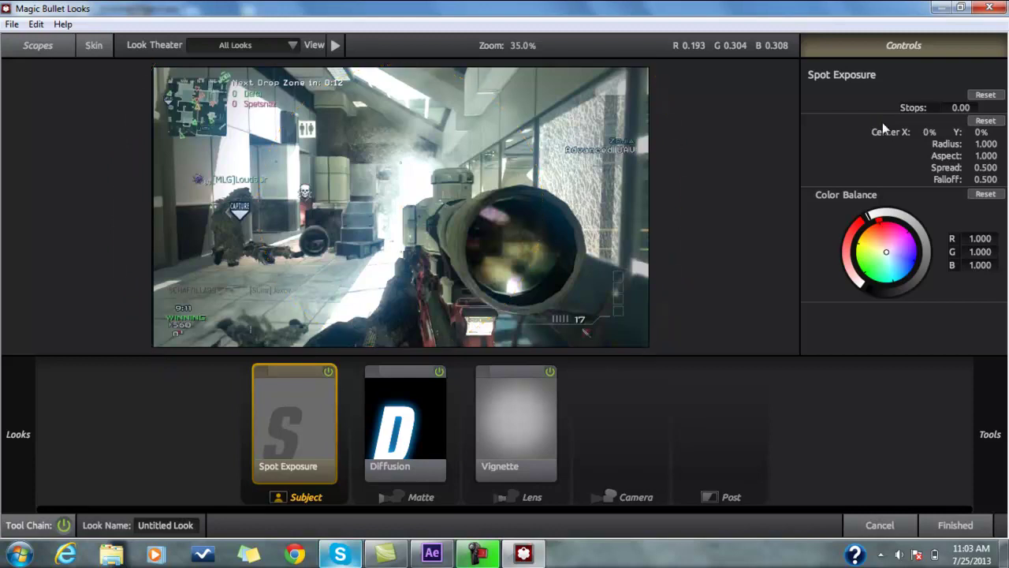
left_click_drag(882, 122, 878, 122)
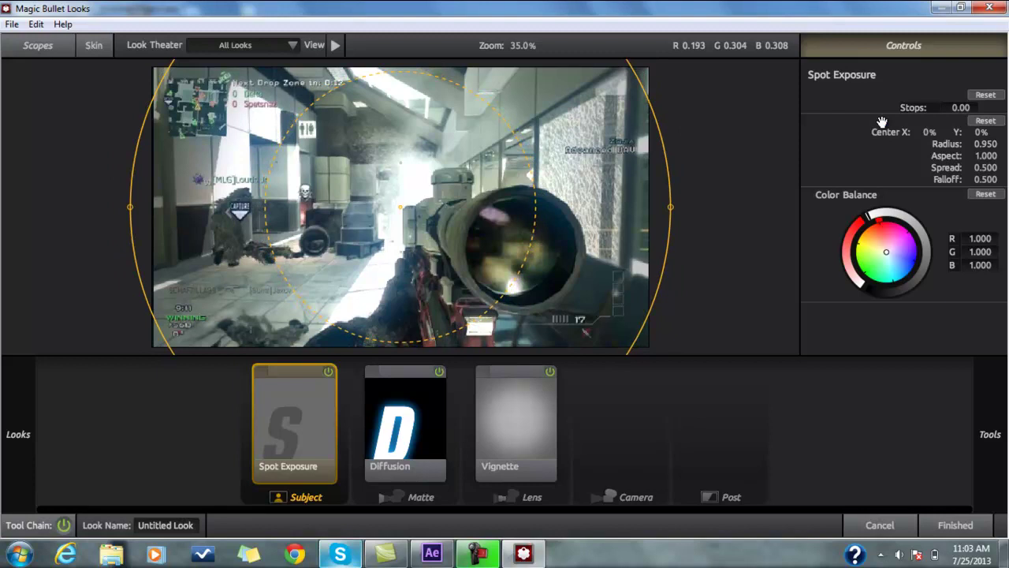
left_click_drag(401, 207, 391, 103)
Step: Tint the spot exposure pink (R 1.000, G 0.196, B 0.426) and enlarge its radius to about 1.589
left_click_drag(881, 122, 881, 122)
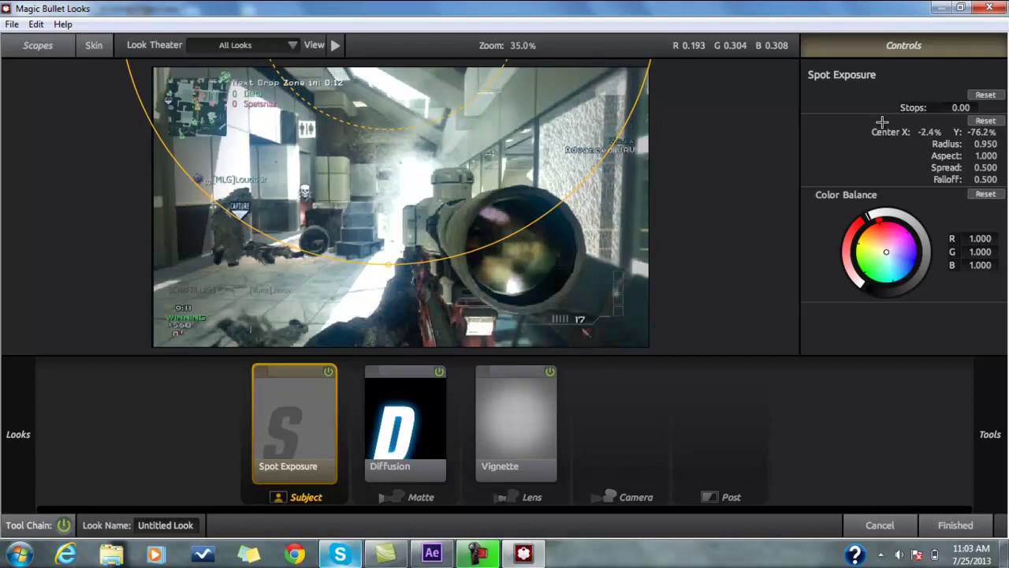
left_click_drag(909, 247, 912, 250)
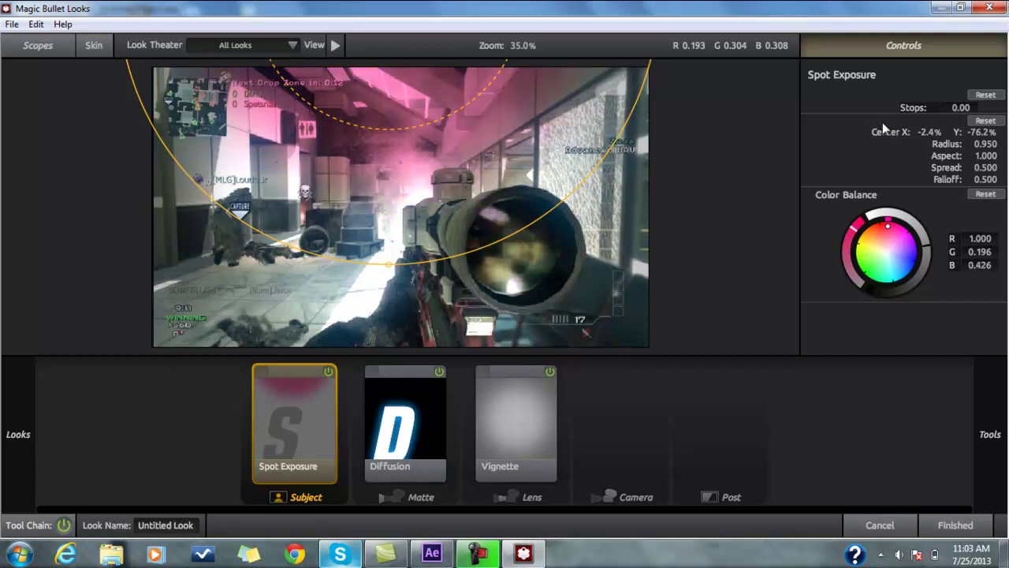
left_click_drag(985, 143, 1008, 144)
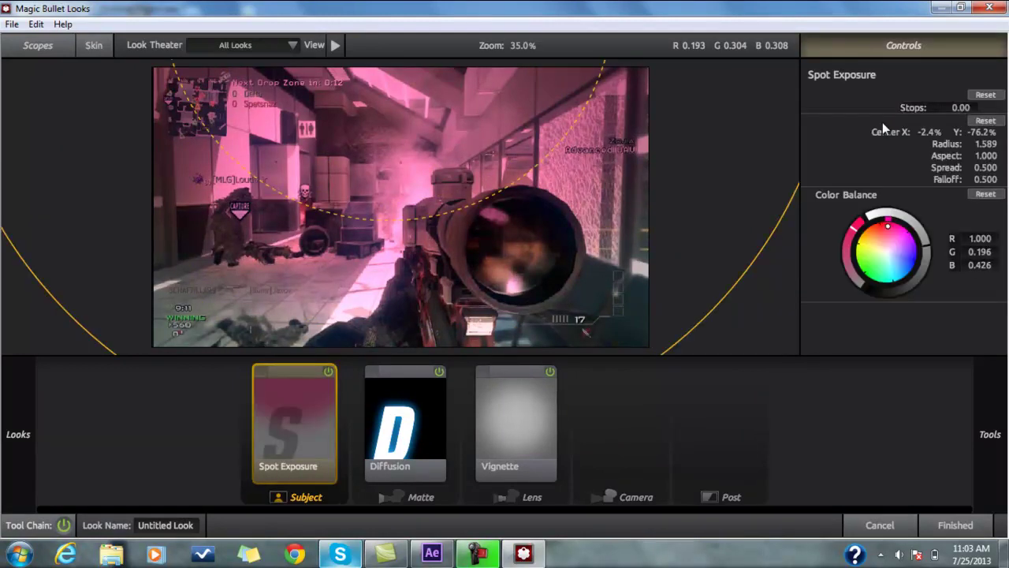
Step: Remove the Spot Exposure from the Subject stage and add a Curves tool in its place
key("Delete")
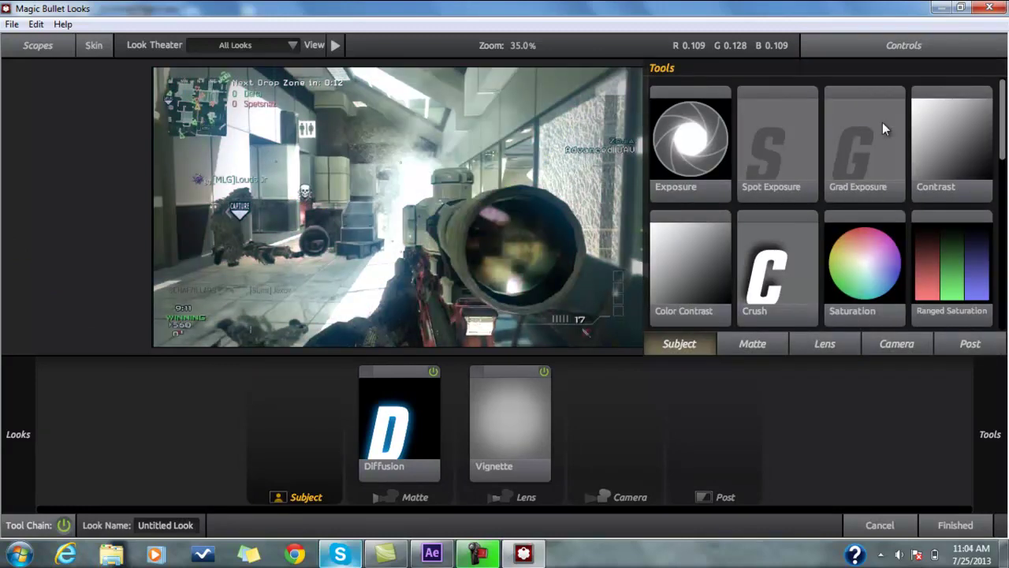
scroll(884, 128, "down", 1)
scroll(883, 128, "down", 6)
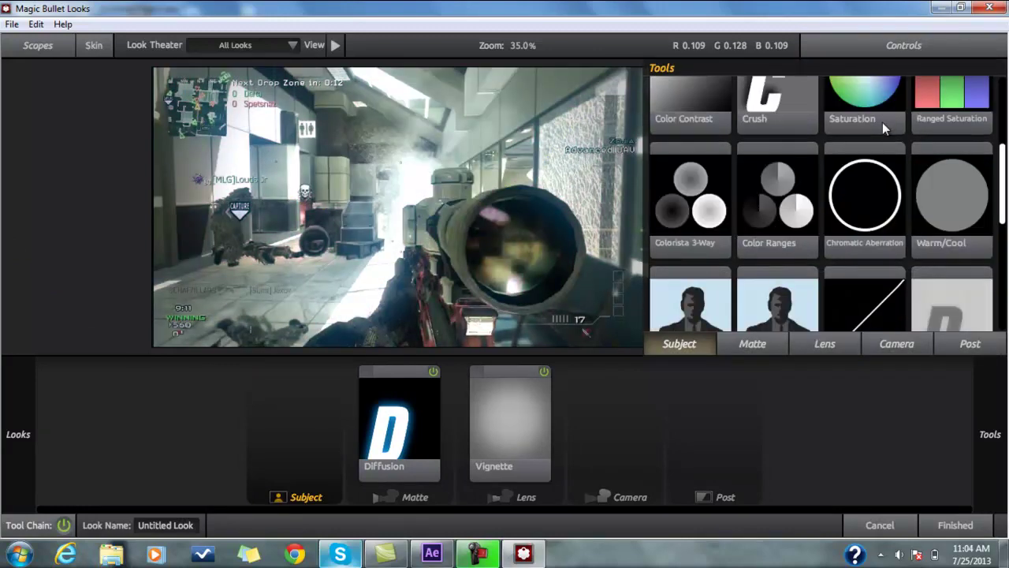
scroll(884, 129, "up", 5)
scroll(884, 129, "down", 4)
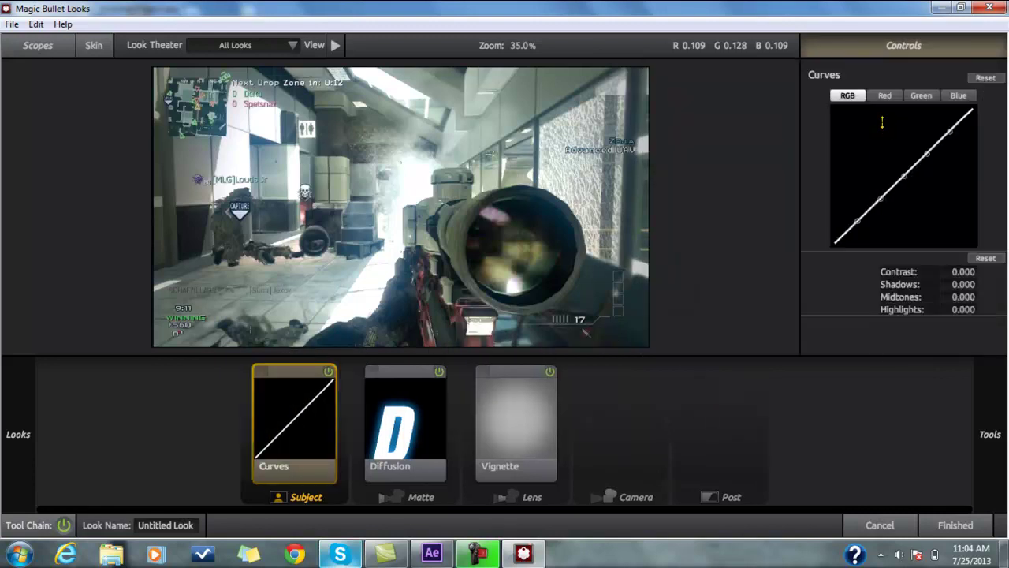
Step: Shape the RGB curve by raising the highlight point, lowering the shadow point and slightly raising the midpoint
left_click_drag(950, 131, 950, 112)
left_click_drag(857, 221, 858, 233)
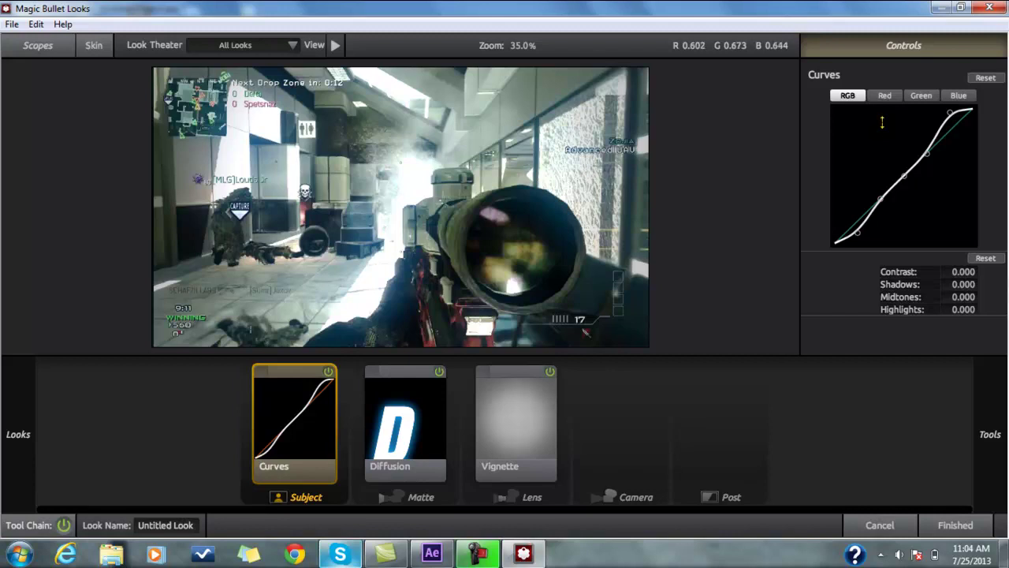
left_click_drag(904, 176, 904, 164)
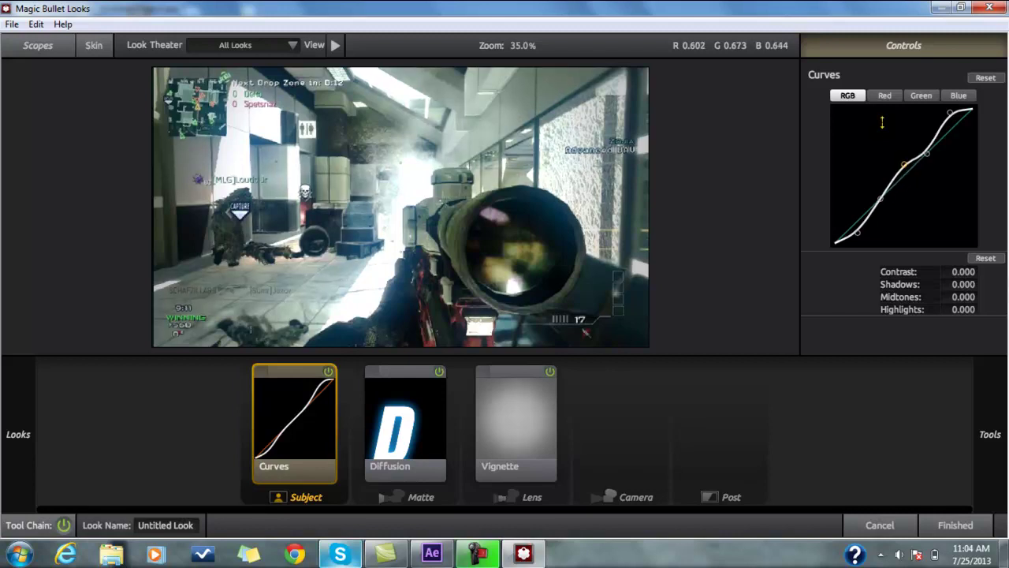
left_click_drag(883, 122, 882, 122)
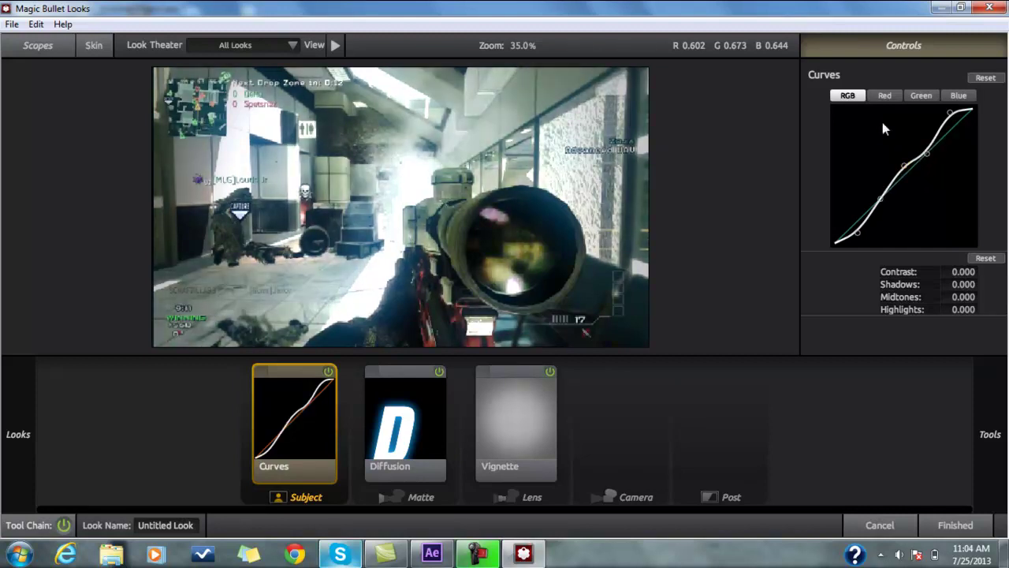
Step: Reshape the red curve with raised midtones and lowered highlights, and the blue curve with raised shadows and upper midtones and lowered highlights
left_click(885, 95)
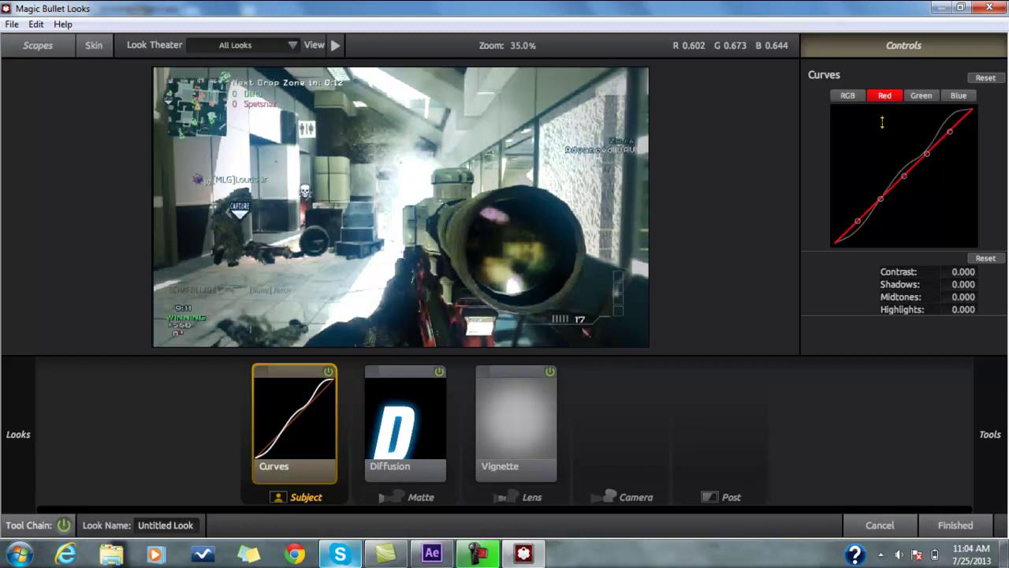
left_click_drag(882, 121, 882, 121)
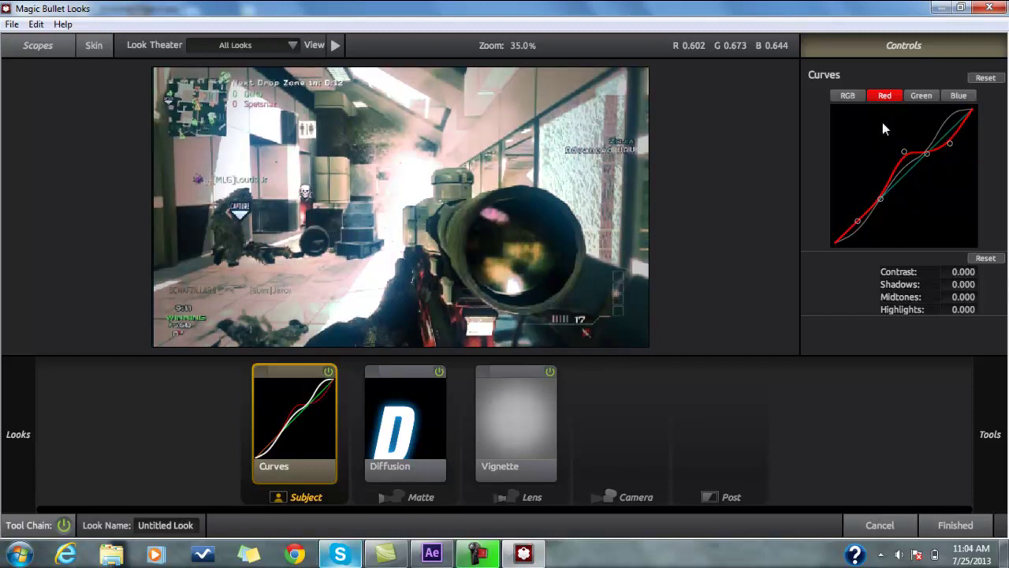
left_click(958, 95)
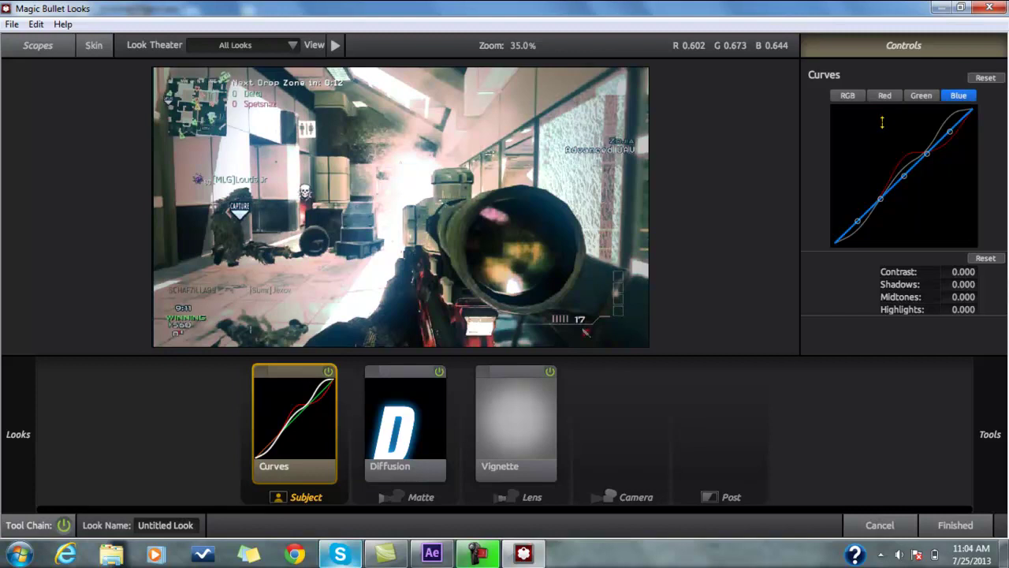
left_click_drag(880, 199, 881, 177)
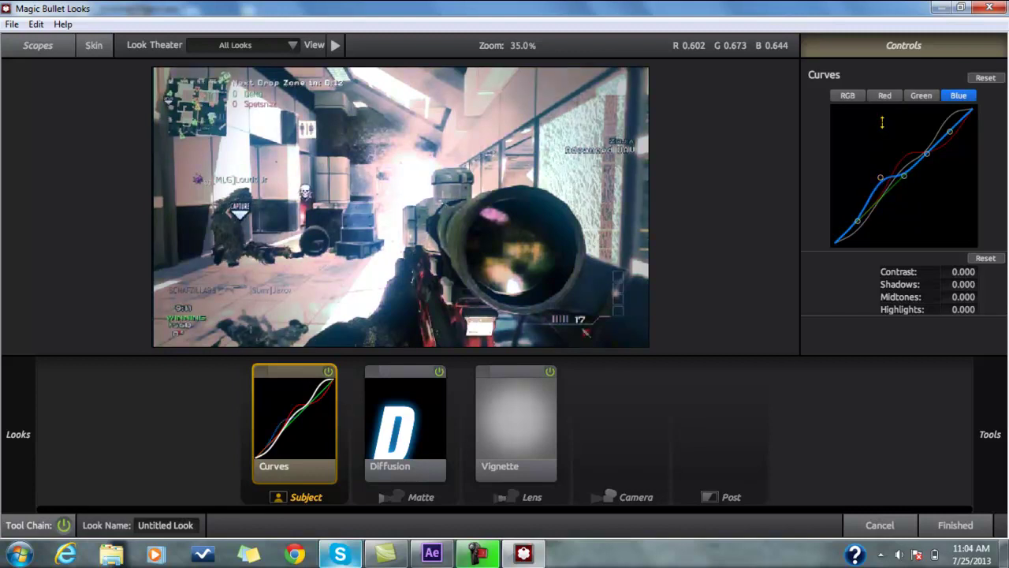
left_click_drag(950, 131, 928, 136)
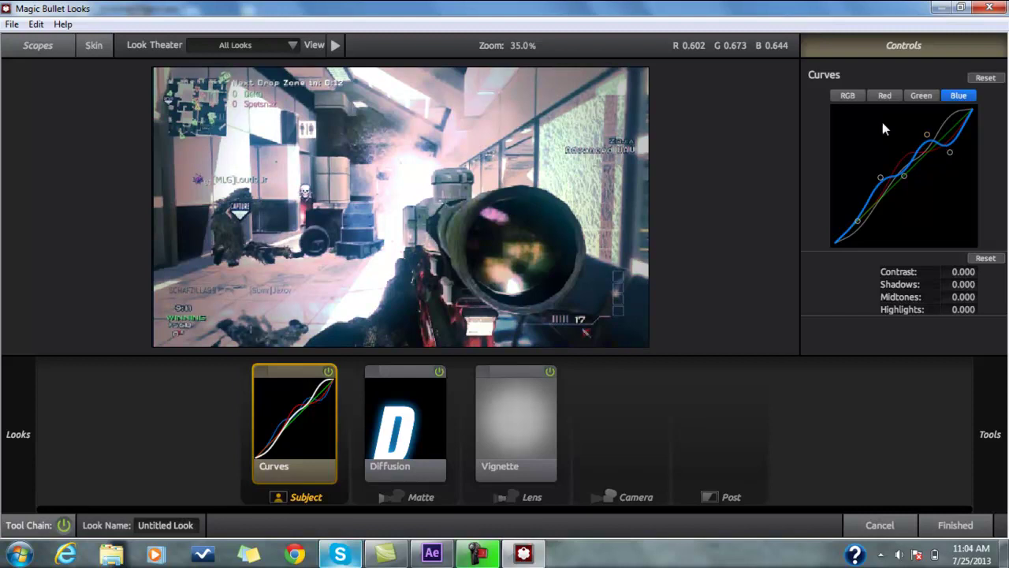
left_click_drag(858, 221, 858, 205)
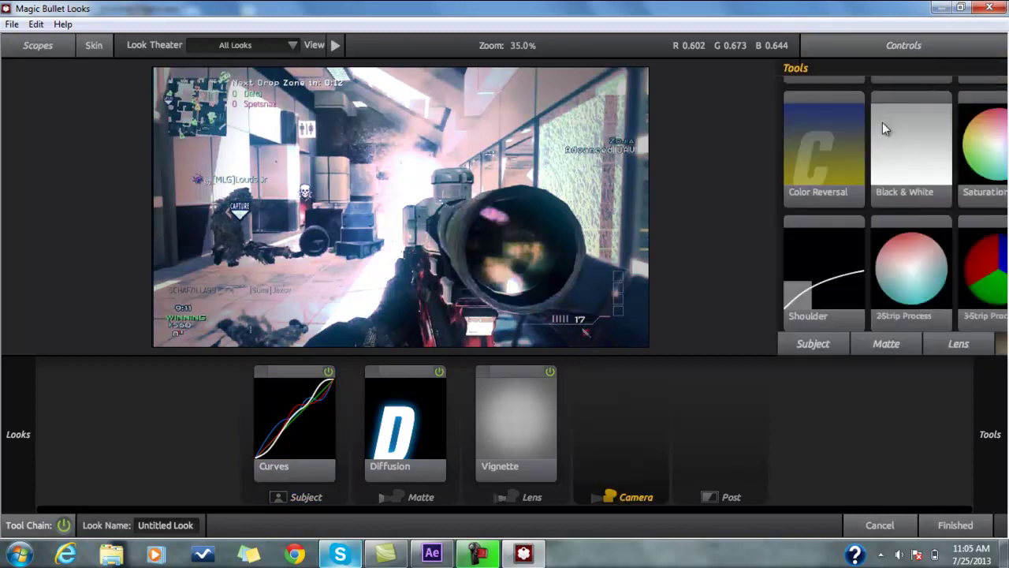
Step: Add an Anamorphic Flare to the Lens stage and reduce its size to about 28.74%
scroll(883, 129, "down", 1)
scroll(883, 128, "up", 1)
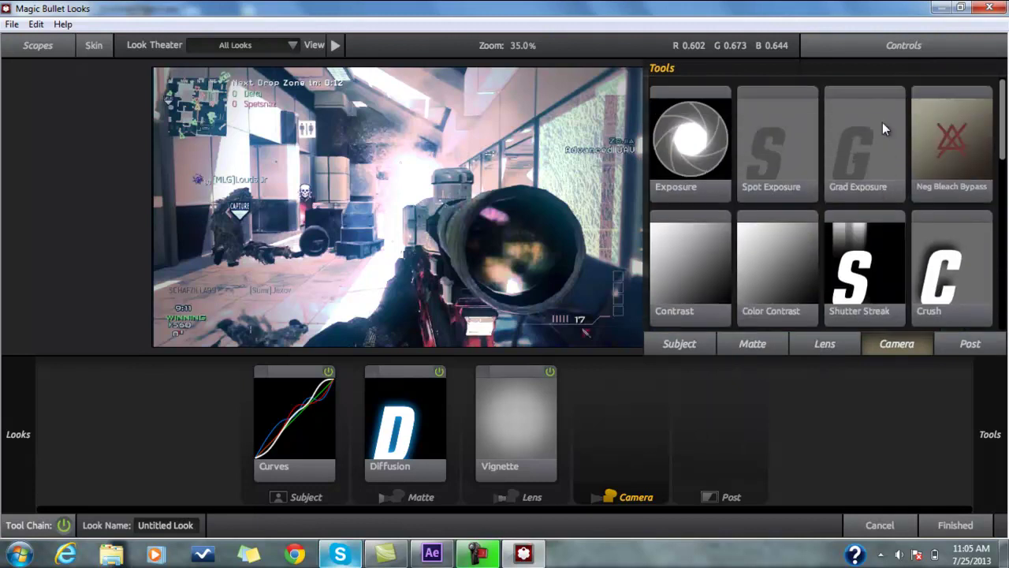
scroll(883, 128, "down", 2)
scroll(883, 129, "up", 1)
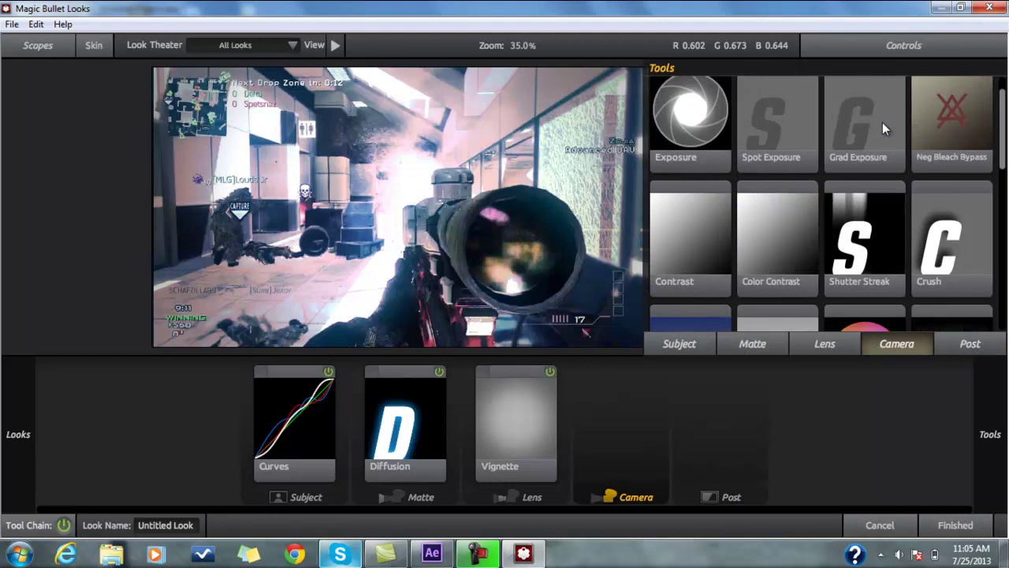
scroll(883, 129, "down", 3)
scroll(883, 129, "up", 4)
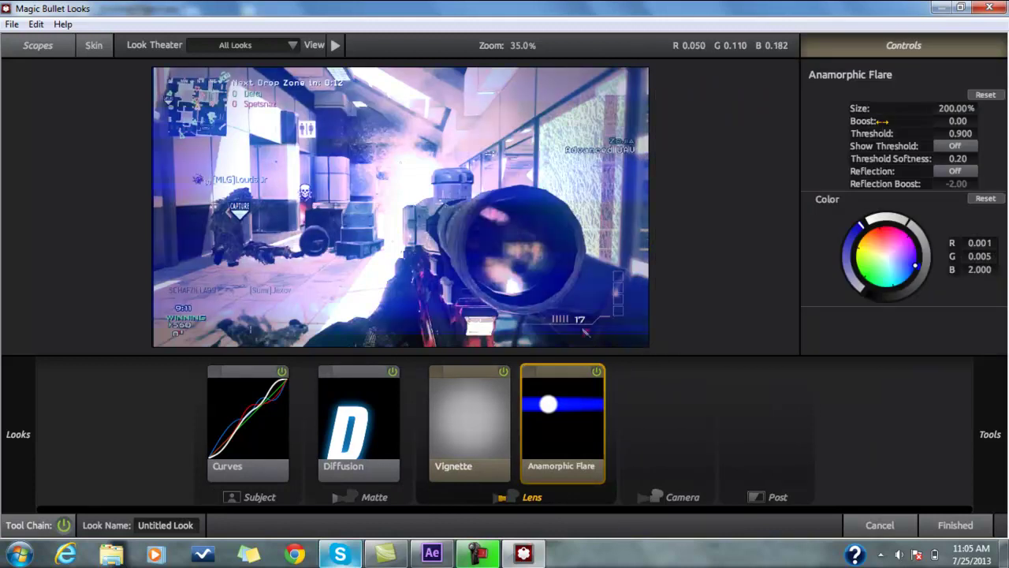
left_click_drag(871, 110, 763, 110)
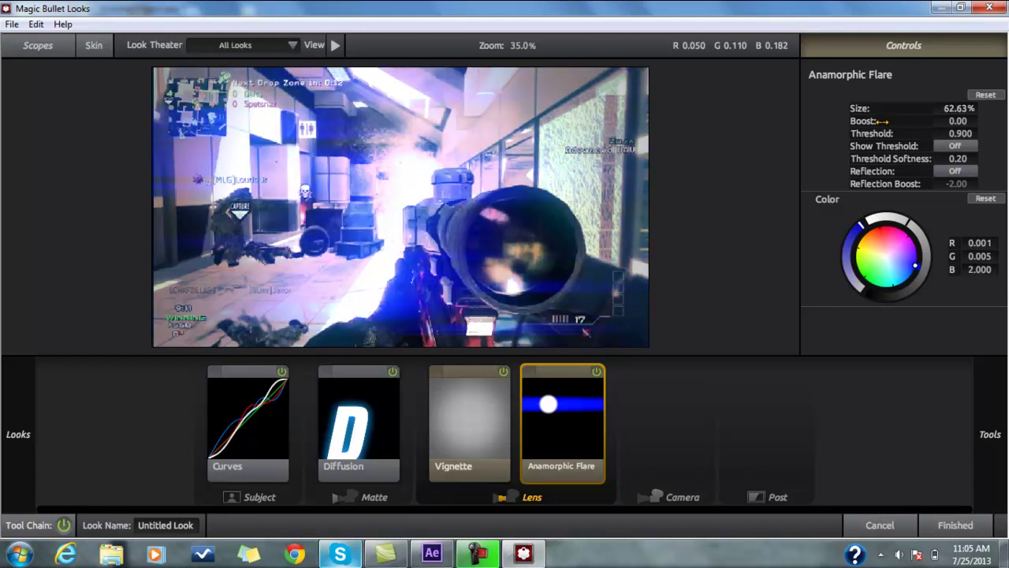
left_click_drag(881, 121, 881, 120)
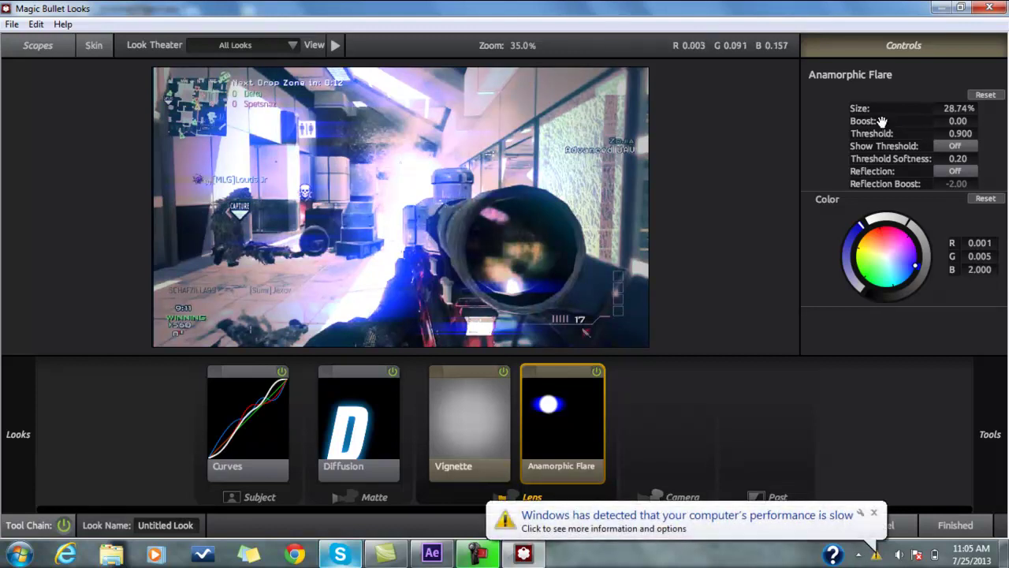
left_click(767, 434)
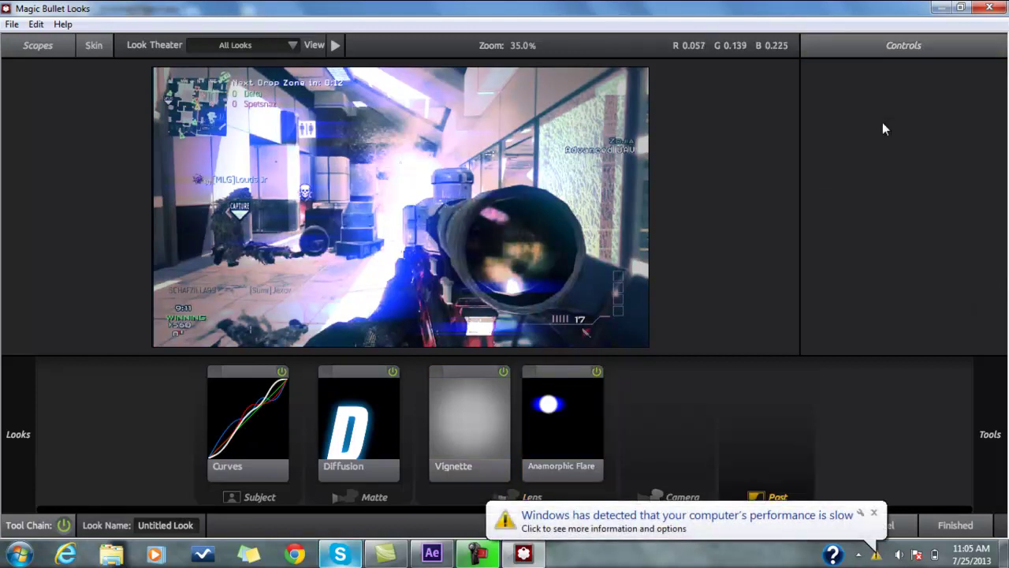
left_click(873, 512)
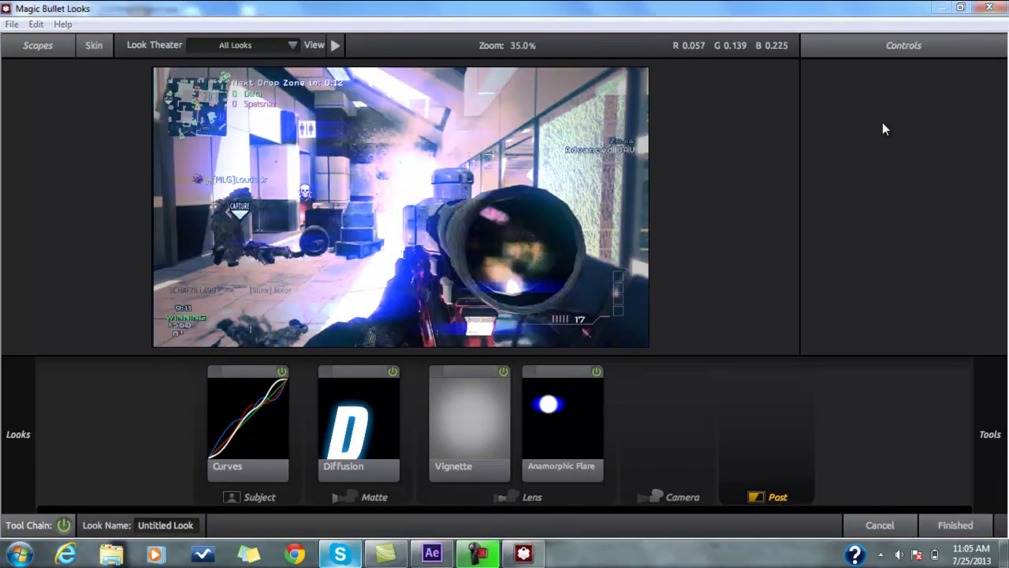
Step: Start exporting the current look as a look file
key("alt+f")
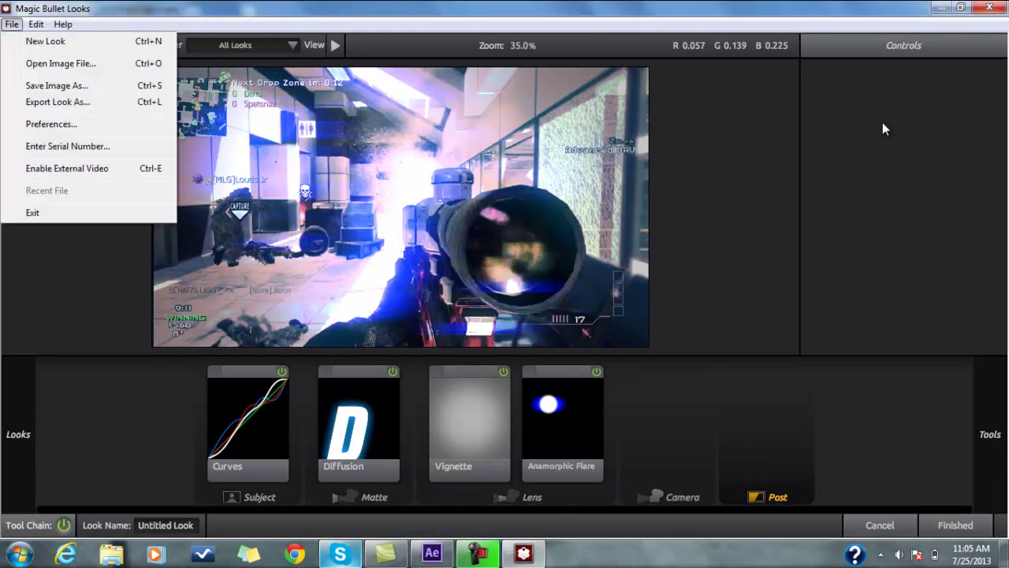
key("Down")
key("Down")
key("Down")
key("Down")
key("Return")
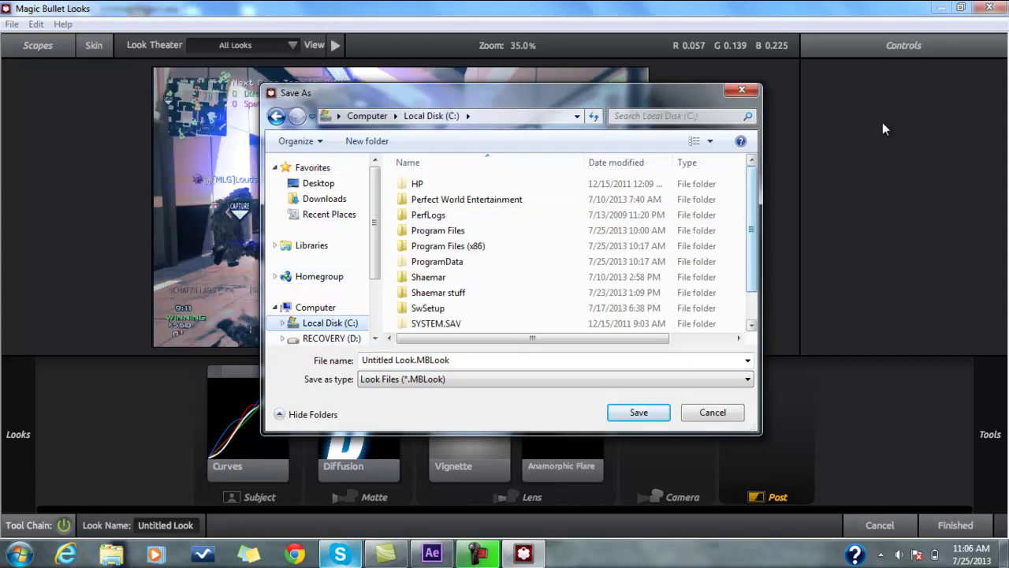
Step: Choose the MONKEY folder inside Program Files (x86)\LooksBuilder\Looks as the export destination
left_click_drag(750, 229, 751, 236)
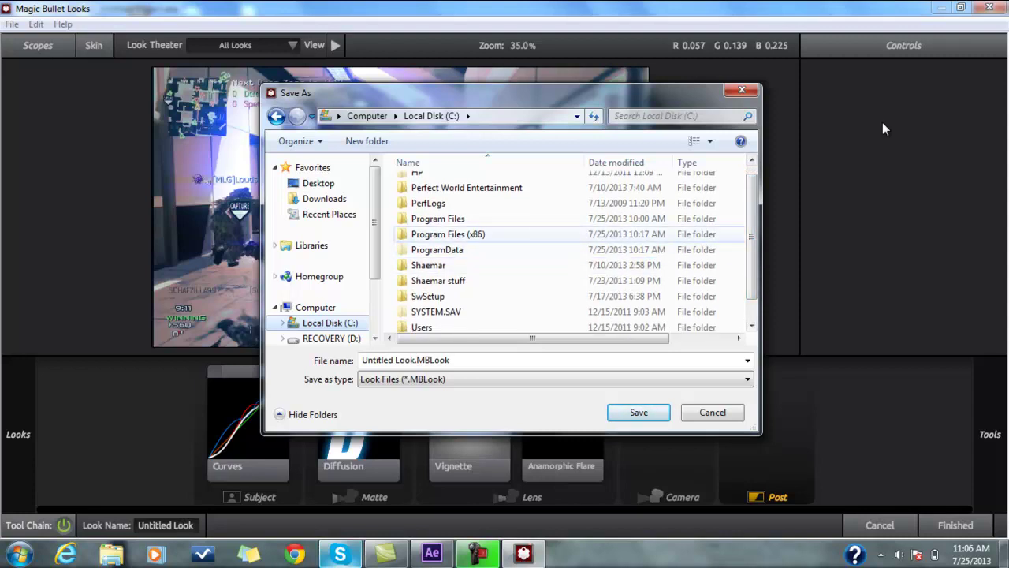
double_click(448, 234)
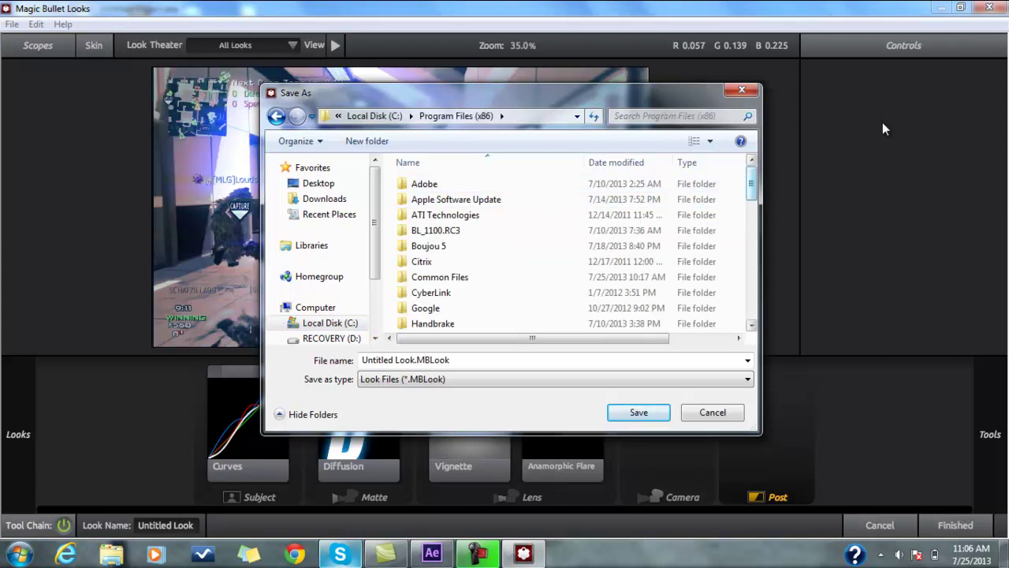
scroll(883, 128, "down", 3)
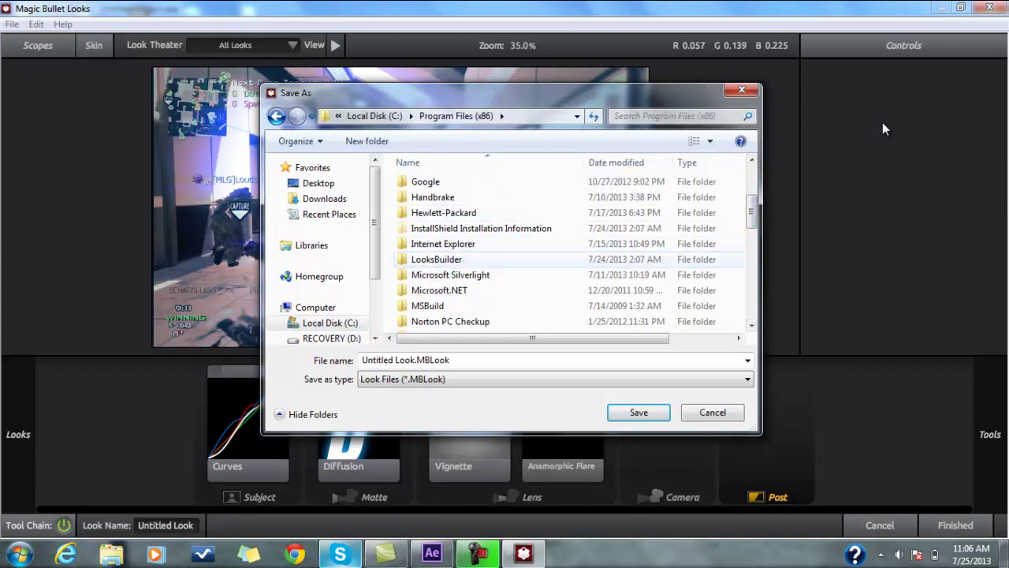
left_click(436, 259)
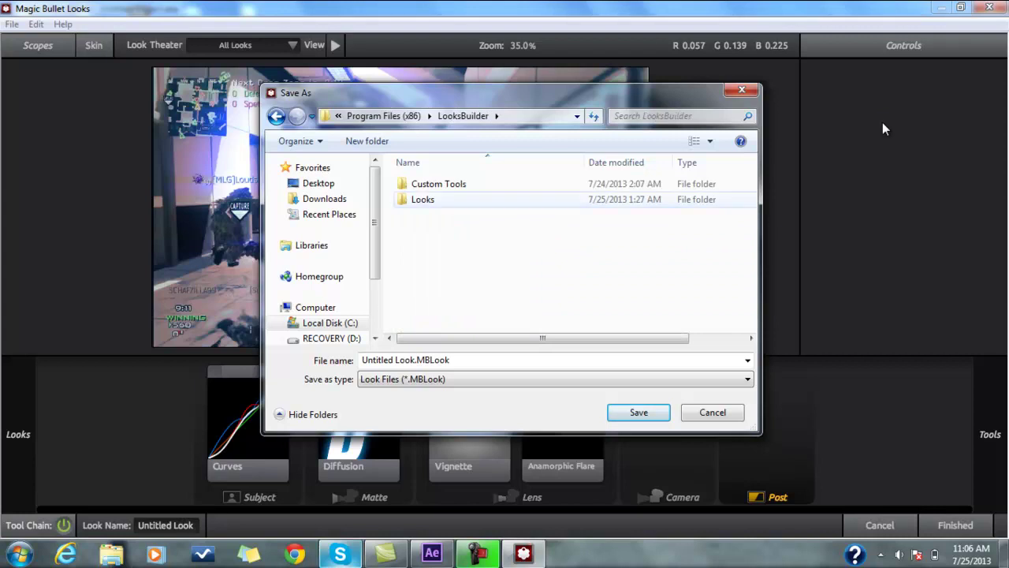
double_click(423, 199)
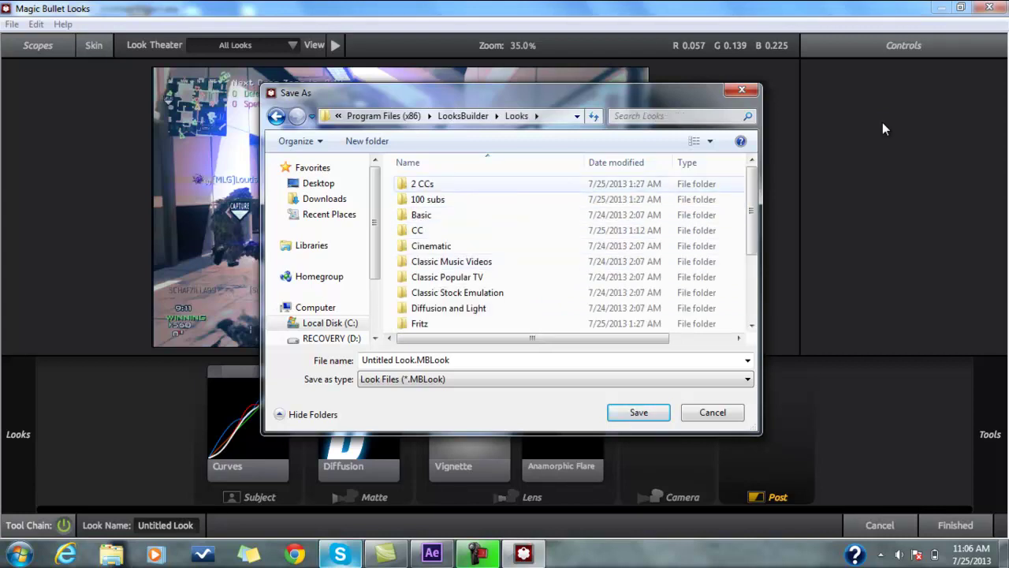
scroll(450, 261, "down", 1)
scroll(450, 261, "down", 2)
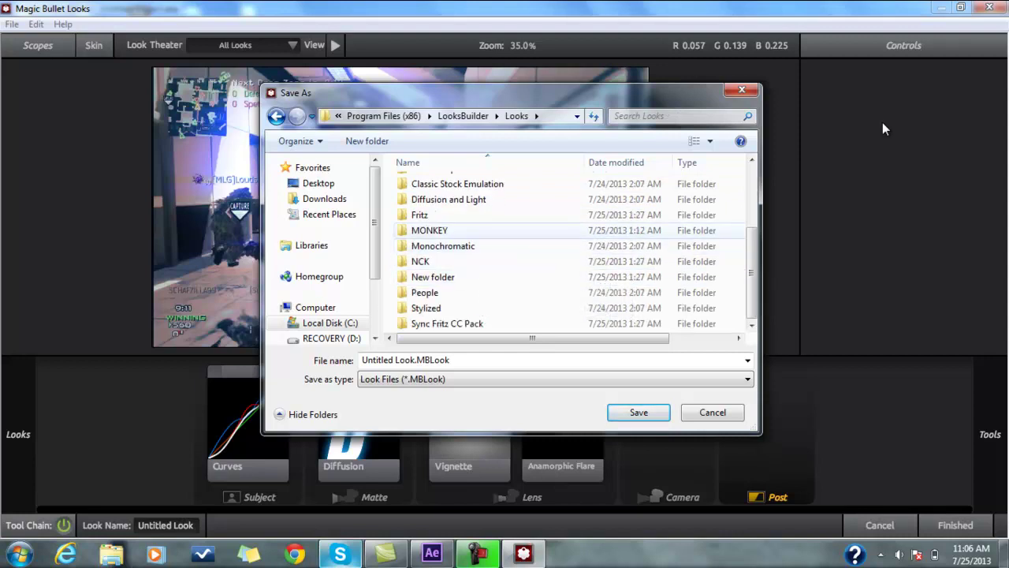
left_click(430, 230)
key("Return")
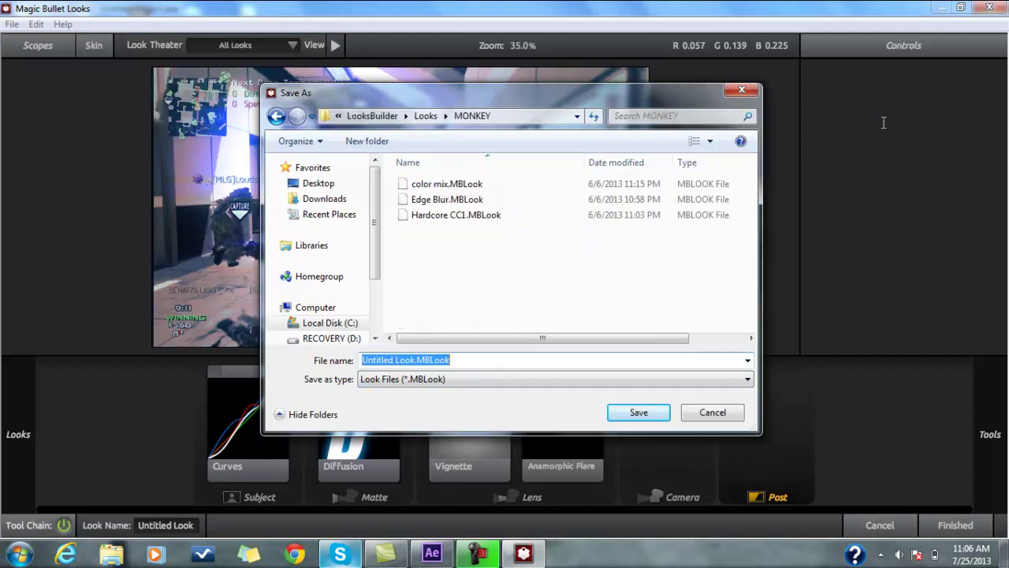
Step: Name the look file Tutorial CC and try to save it, accepting the personal user folder as the alternative location
type("Tuto")
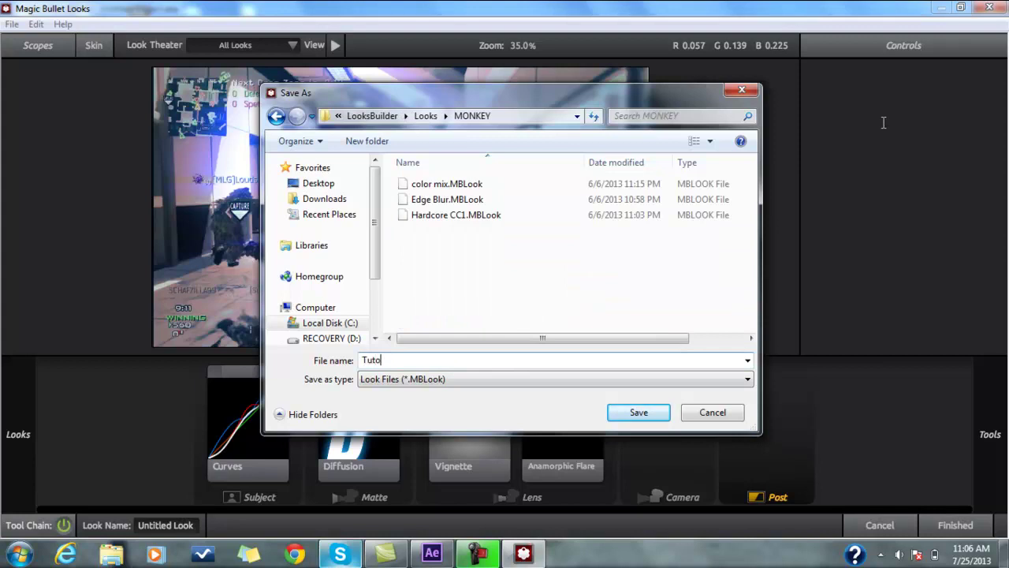
type("rial CC")
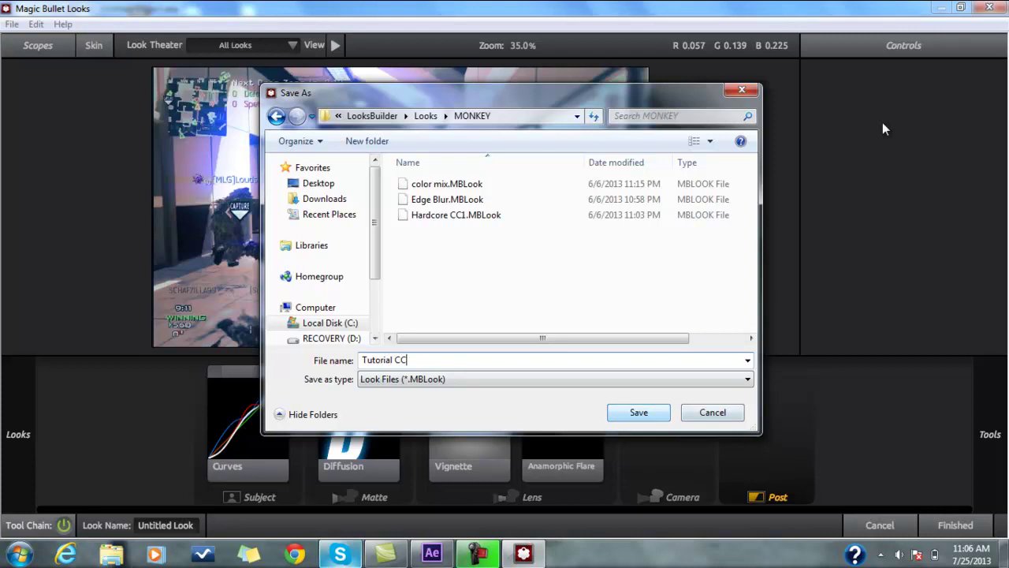
key("Return")
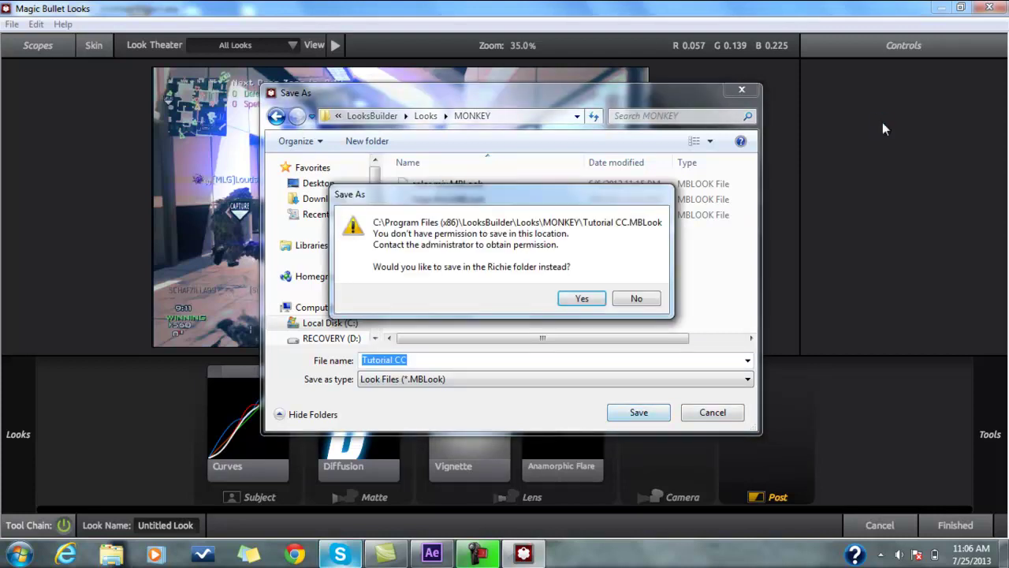
key("Return")
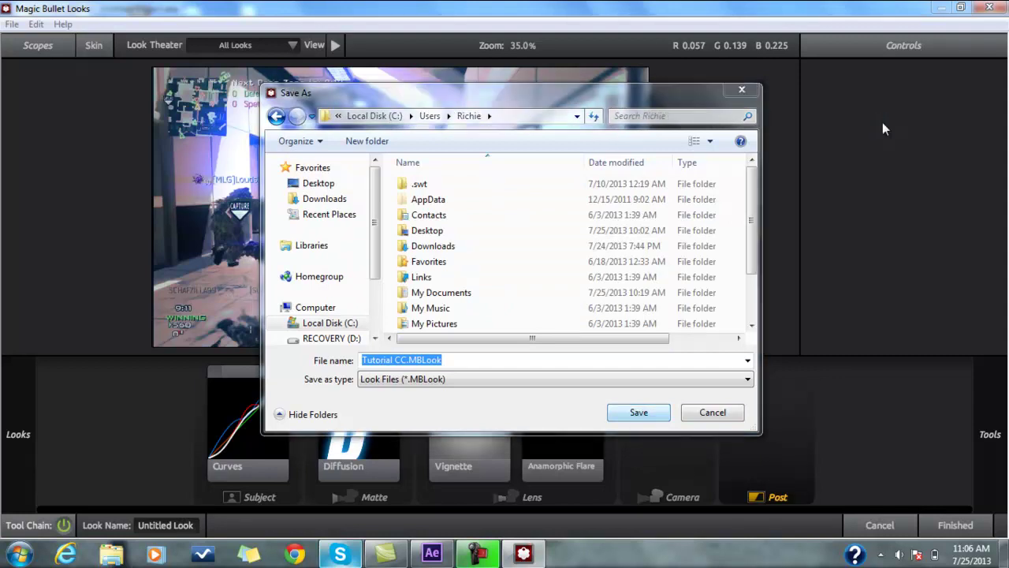
key("y")
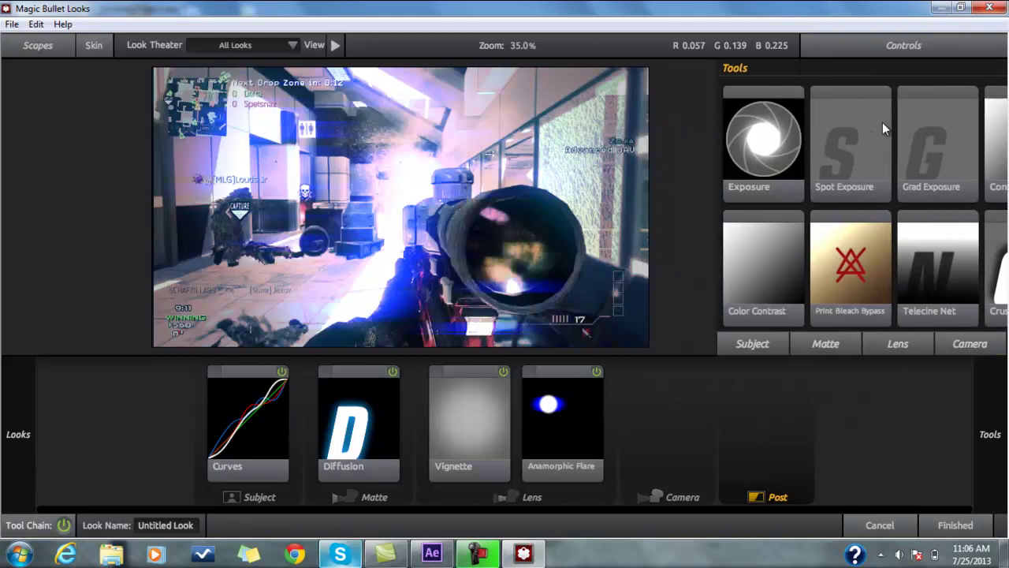
Step: Apply the finished look to the clip in After Effects and advance the composition by one frame
key("Return")
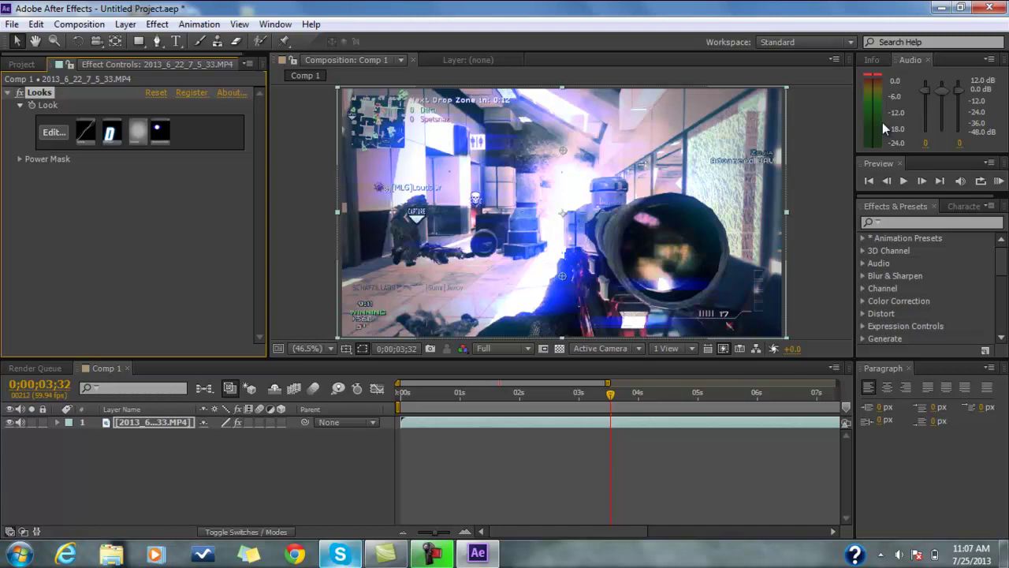
key("Page_Down")
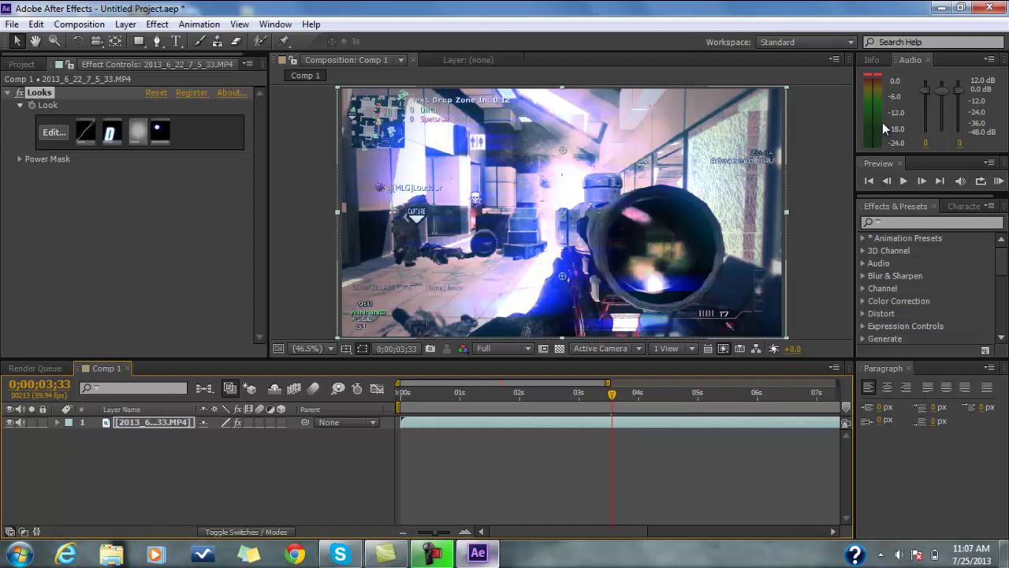
key("F10")
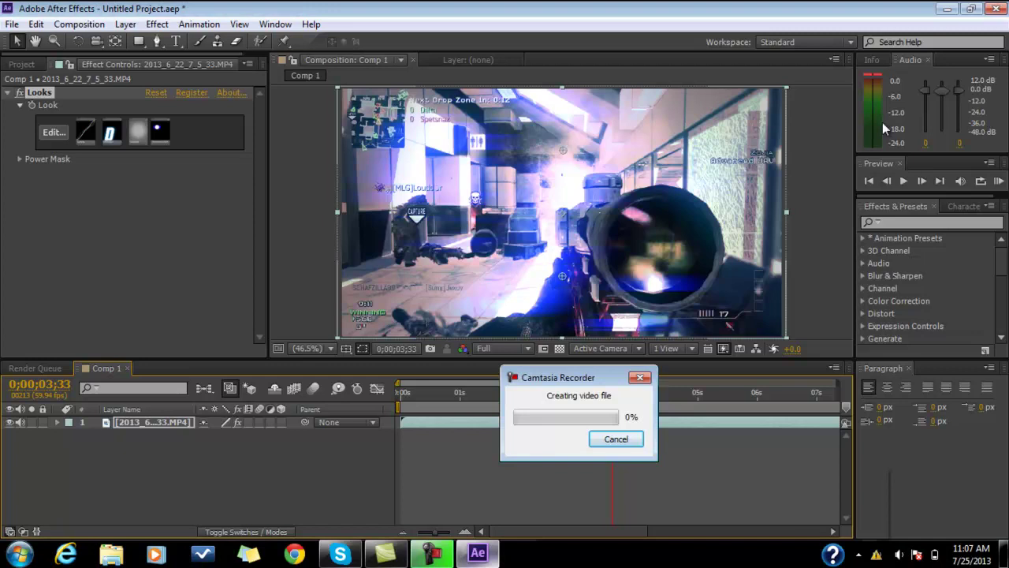